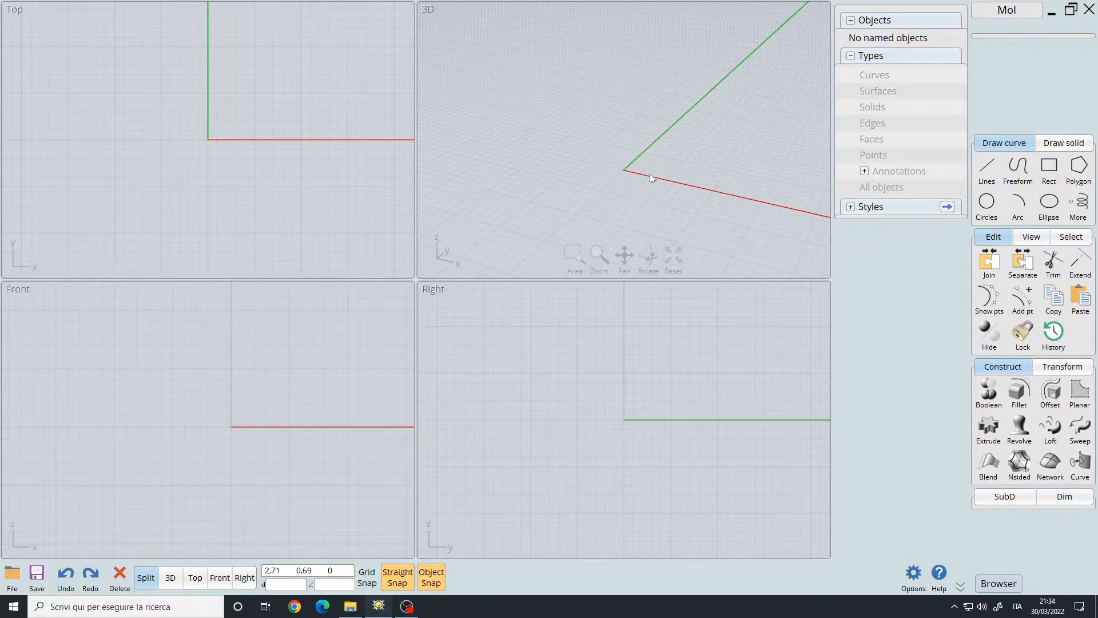
pyautogui.moveTo(641, 164)
pyautogui.mouseDown(button='middle')
pyautogui.moveTo(620, 145)
pyautogui.moveTo(620, 166)
pyautogui.mouseUp(button='middle')
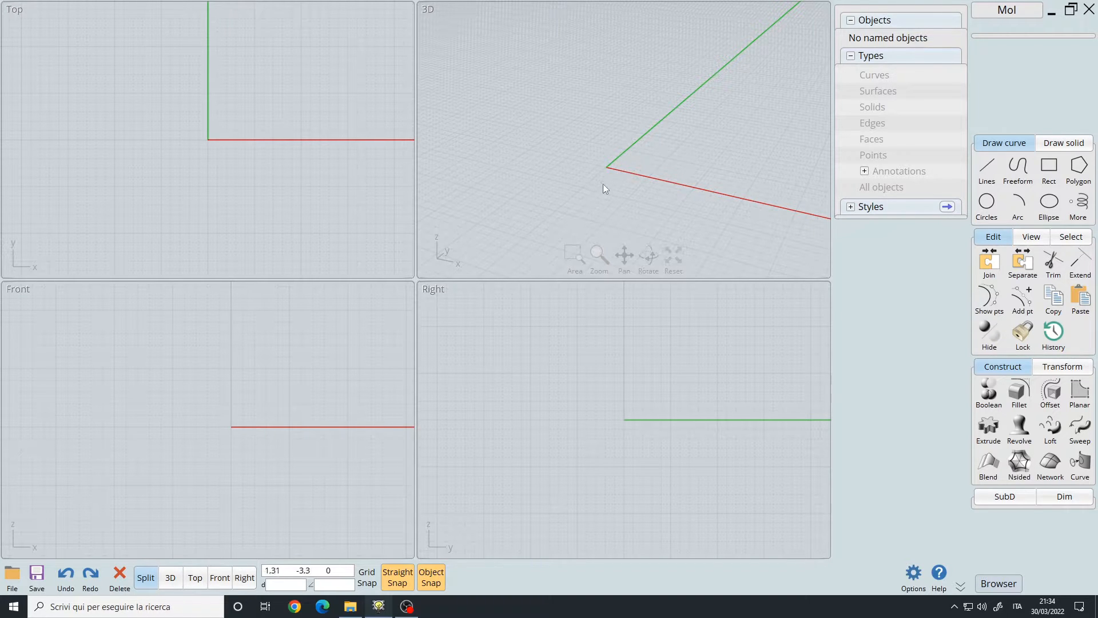
pyautogui.moveTo(603, 173)
pyautogui.mouseDown(button='right')
pyautogui.moveTo(620, 150)
pyautogui.moveTo(627, 170)
pyautogui.moveTo(617, 174)
pyautogui.moveTo(644, 145)
pyautogui.moveTo(634, 167)
pyautogui.moveTo(620, 141)
pyautogui.moveTo(620, 174)
pyautogui.mouseUp(button='right')
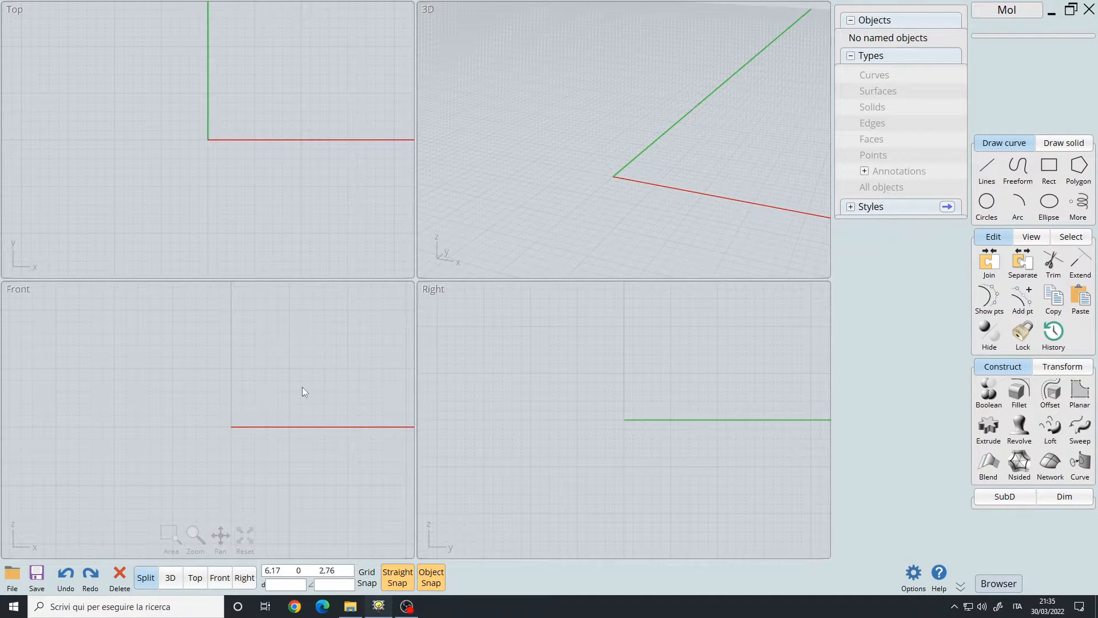
# In the Front view, draw a circle centred on the origin with a radius of about 6.75.
pyautogui.press('space')
pyautogui.moveTo(531, 225); pyautogui.dragTo(495, 262, button='right')
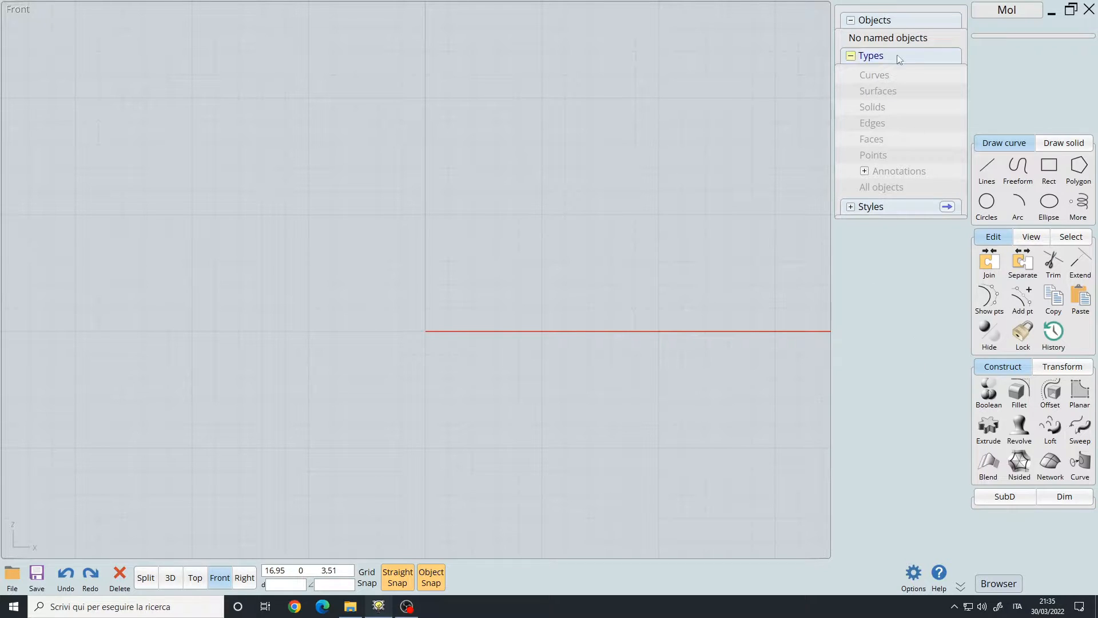
pyautogui.click(1005, 586)
pyautogui.click(1005, 586)
pyautogui.moveTo(525, 253); pyautogui.dragTo(527, 225, button='middle')
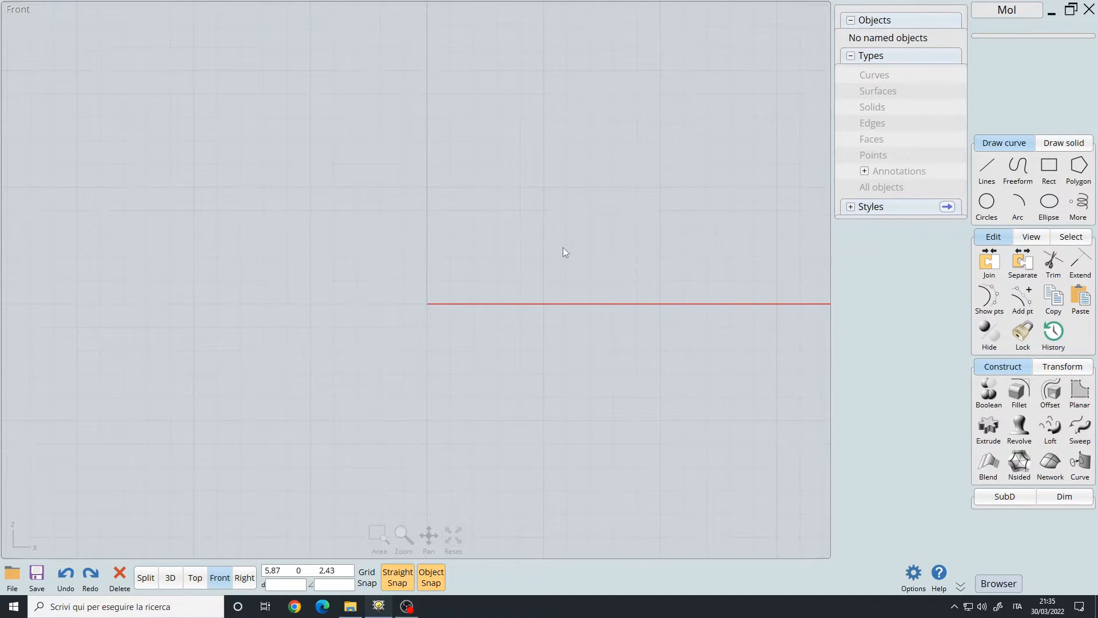
pyautogui.moveTo(557, 263); pyautogui.dragTo(547, 234, button='middle')
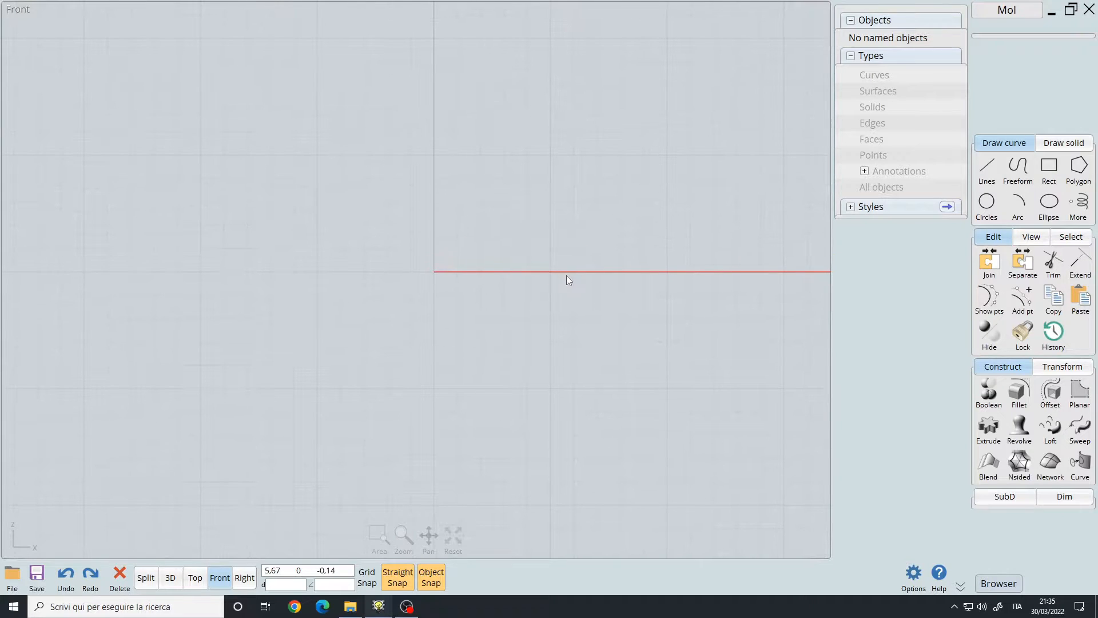
pyautogui.rightClick(532, 217)
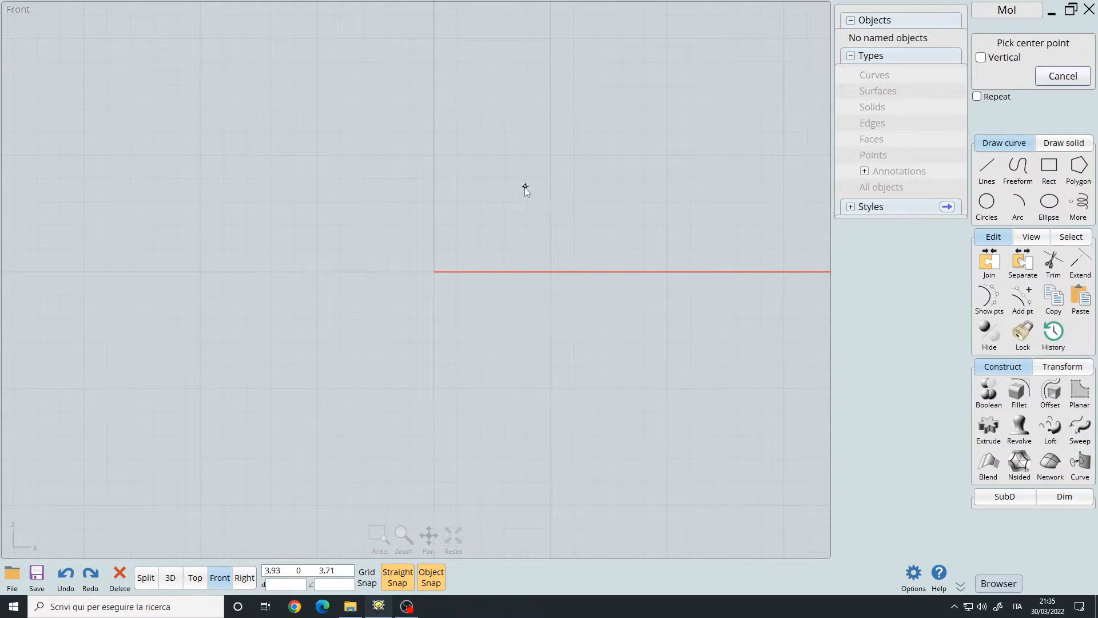
pyautogui.click(434, 271)
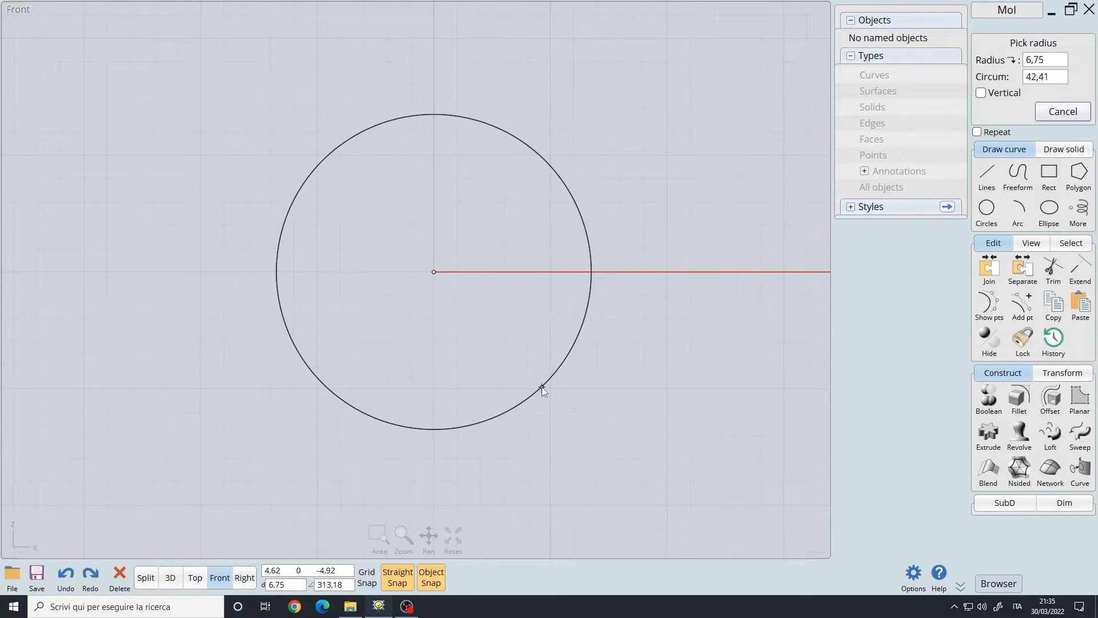
pyautogui.click(541, 386)
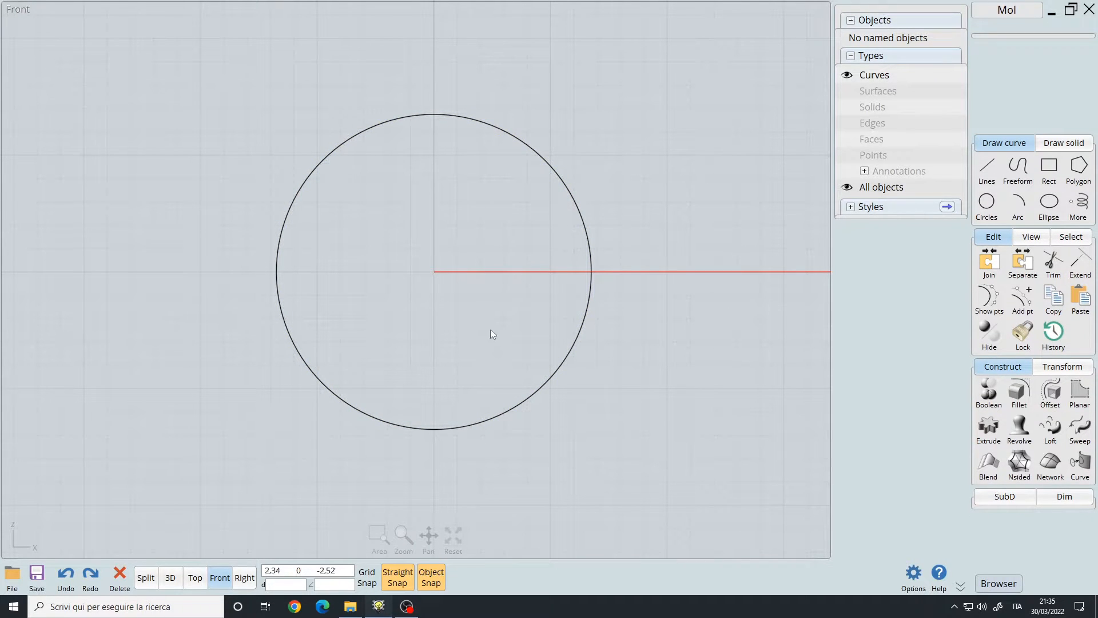
# Draw a small circle with a radius of about 1.42, centred on the uppermost point of the large circle.
pyautogui.moveTo(492, 210); pyautogui.dragTo(511, 221, button='right')
pyautogui.rightClick(511, 222)
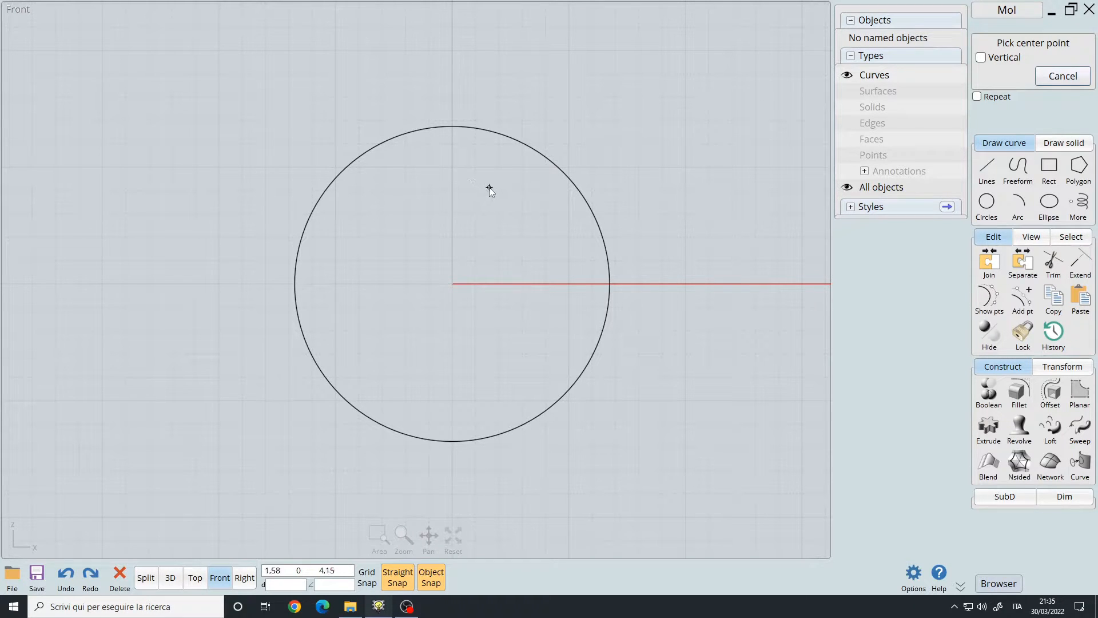
pyautogui.click(453, 126)
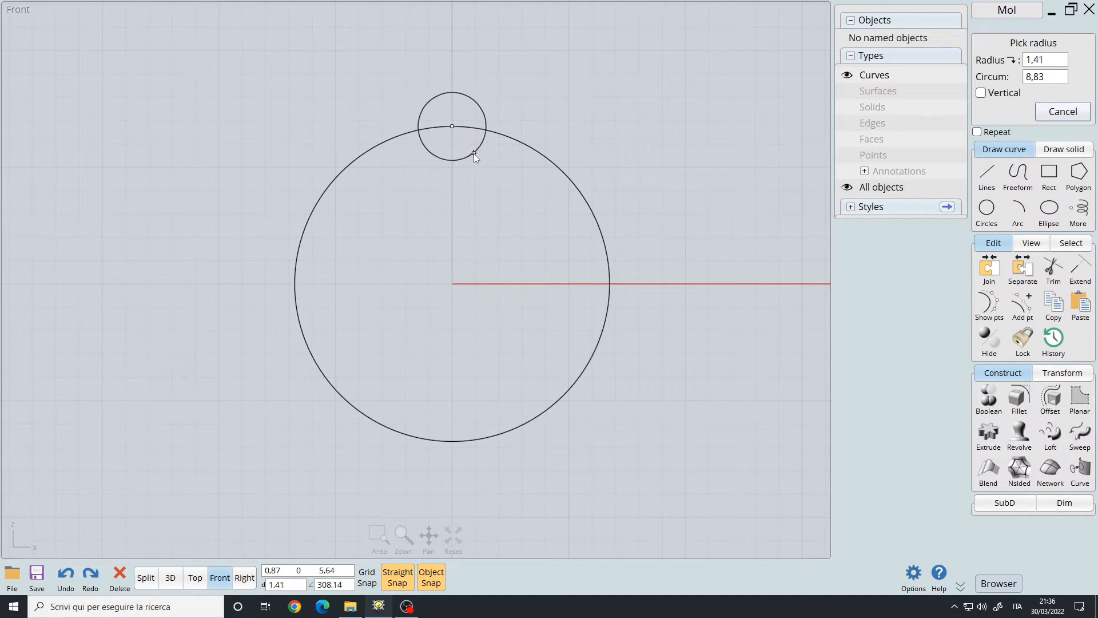
pyautogui.click(473, 152)
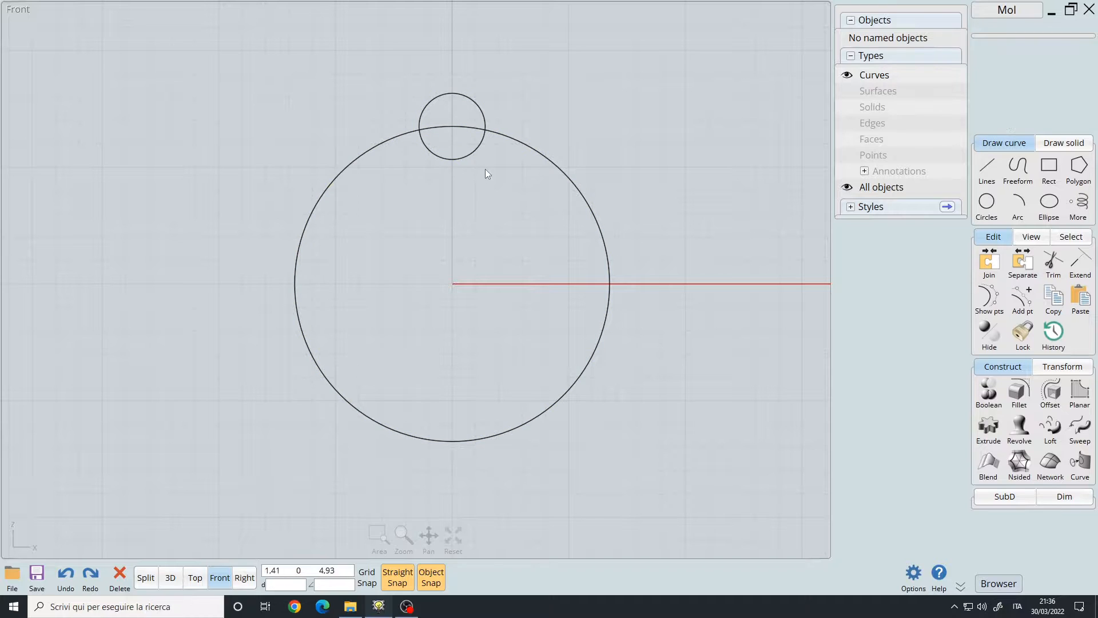
# Create a circular array of the small circle about the origin with 8 items over 360 degrees.
pyautogui.click(479, 107)
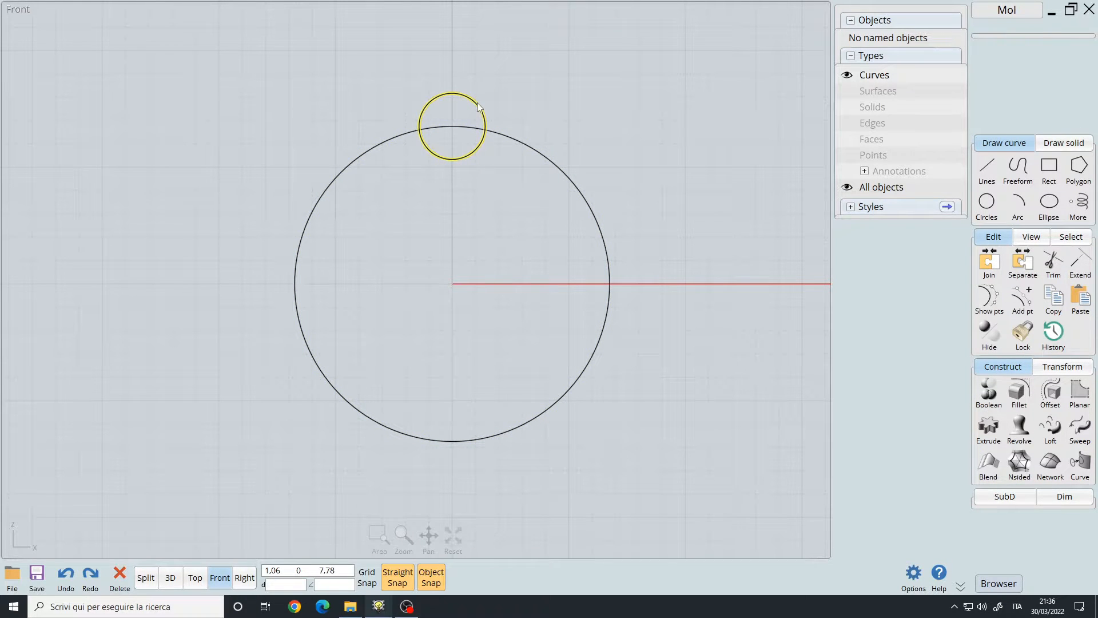
pyautogui.rightClick(577, 128)
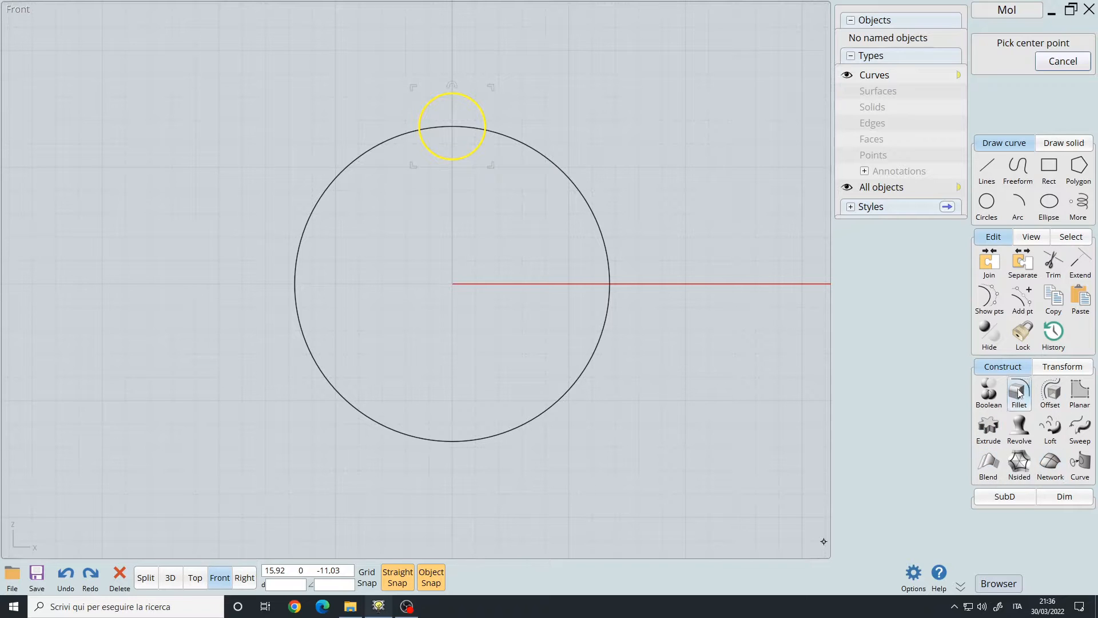
pyautogui.click(1048, 368)
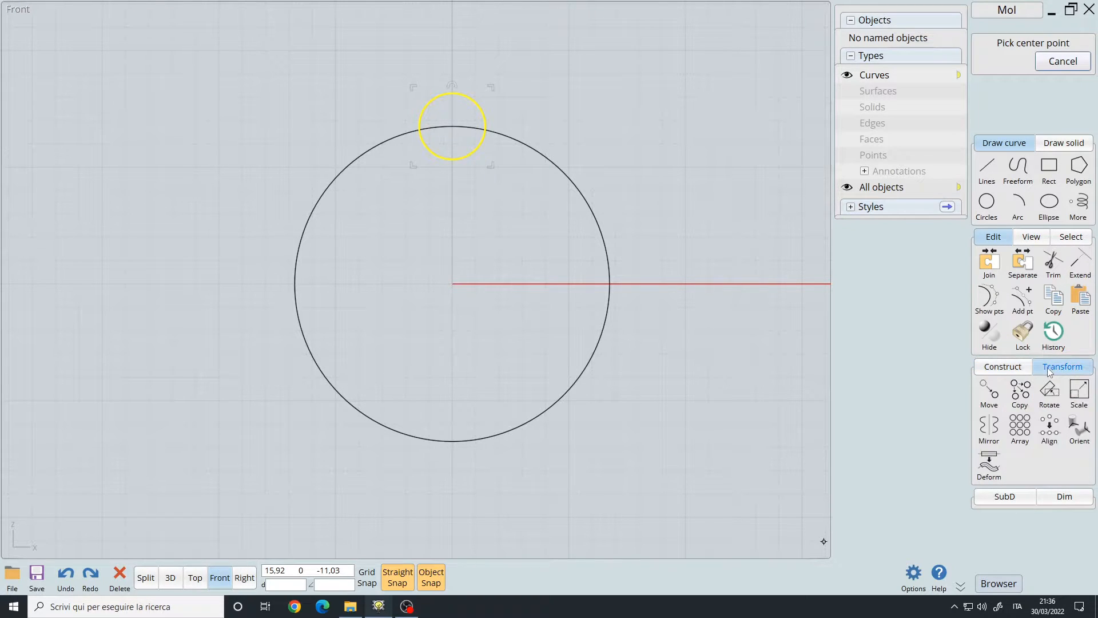
pyautogui.click(1003, 366)
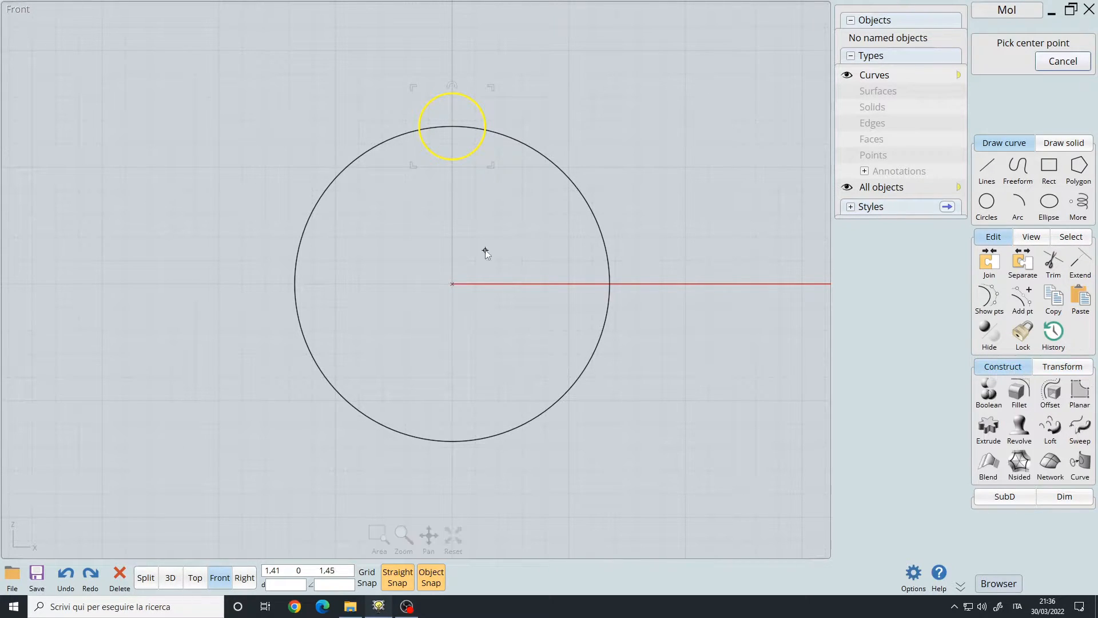
pyautogui.click(452, 284)
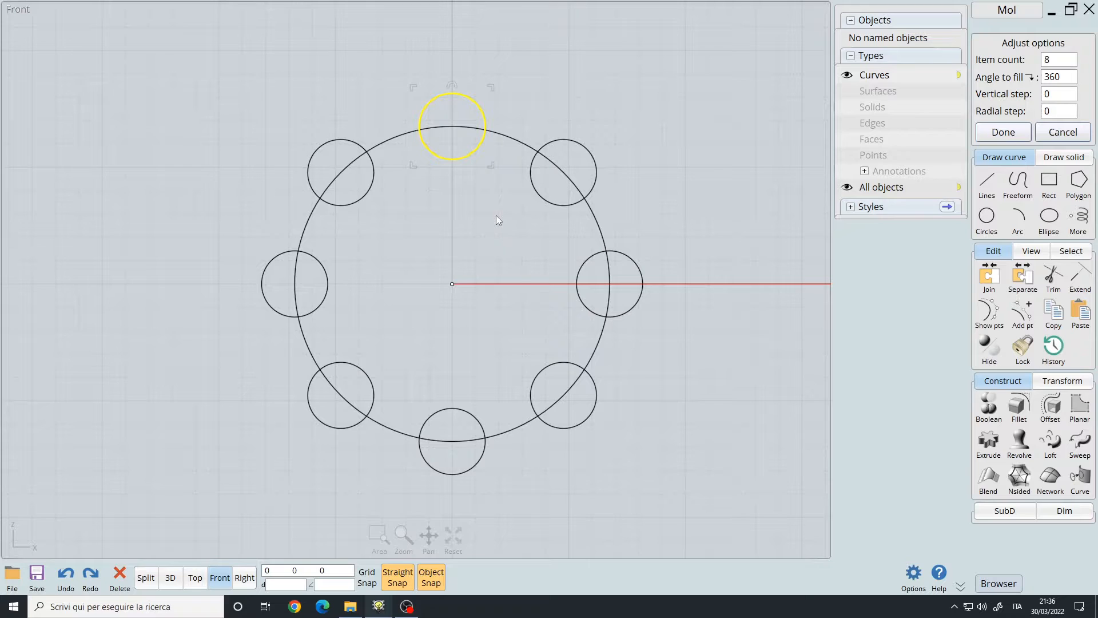
pyautogui.press('Return')
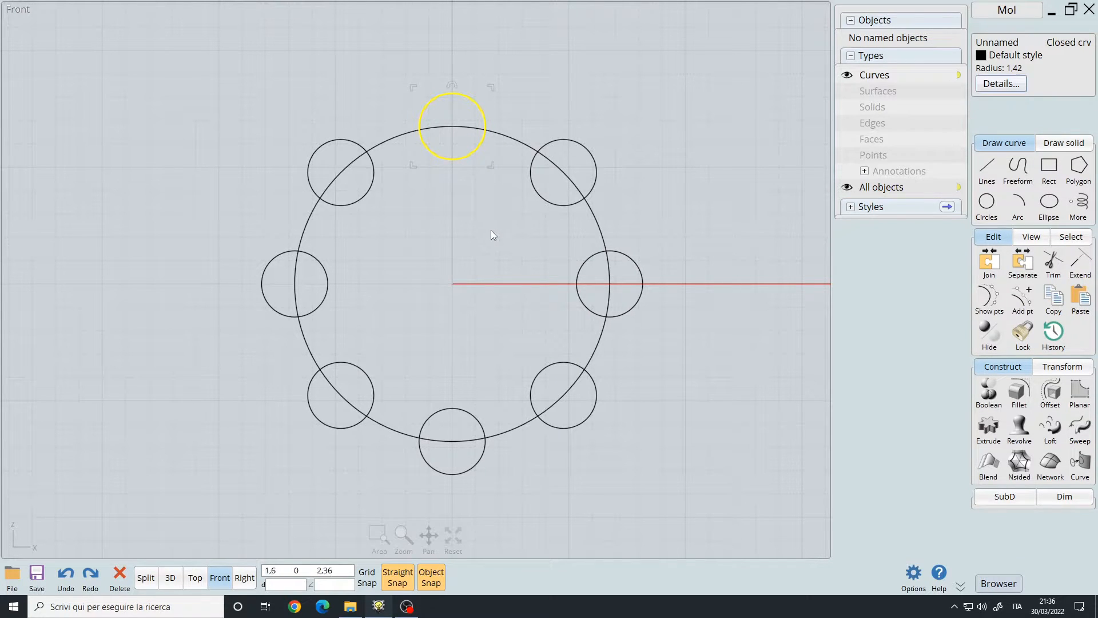
# Subtract all eight small circles from the large circle with a Boolean difference to form a notched outline.
pyautogui.click(595, 220)
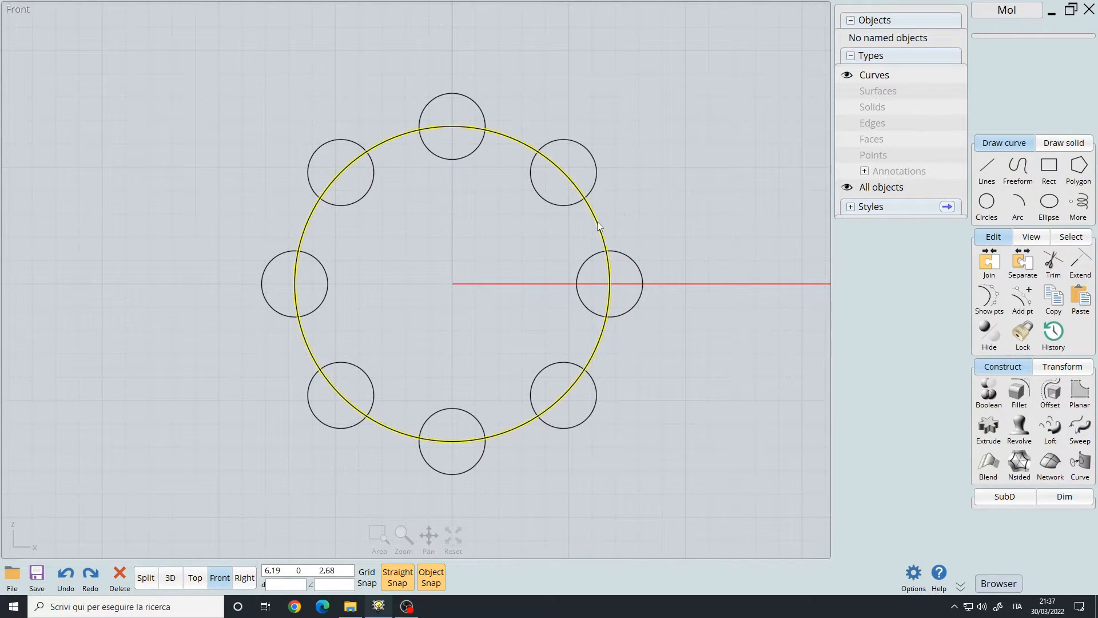
pyautogui.click(595, 223)
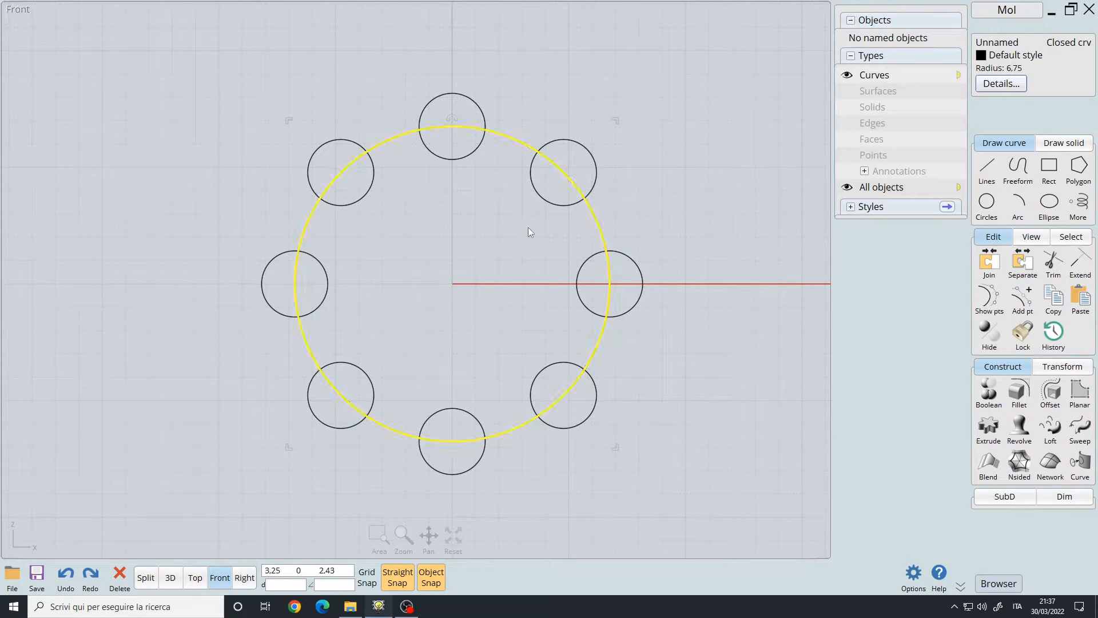
pyautogui.press('d')
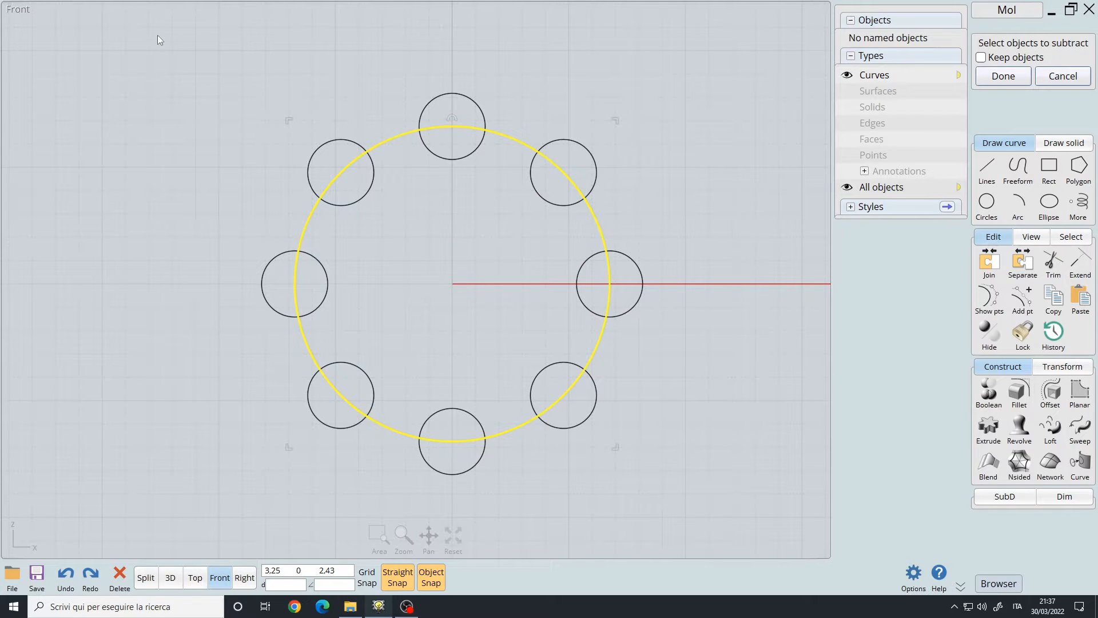
pyautogui.moveTo(157, 35); pyautogui.dragTo(737, 524)
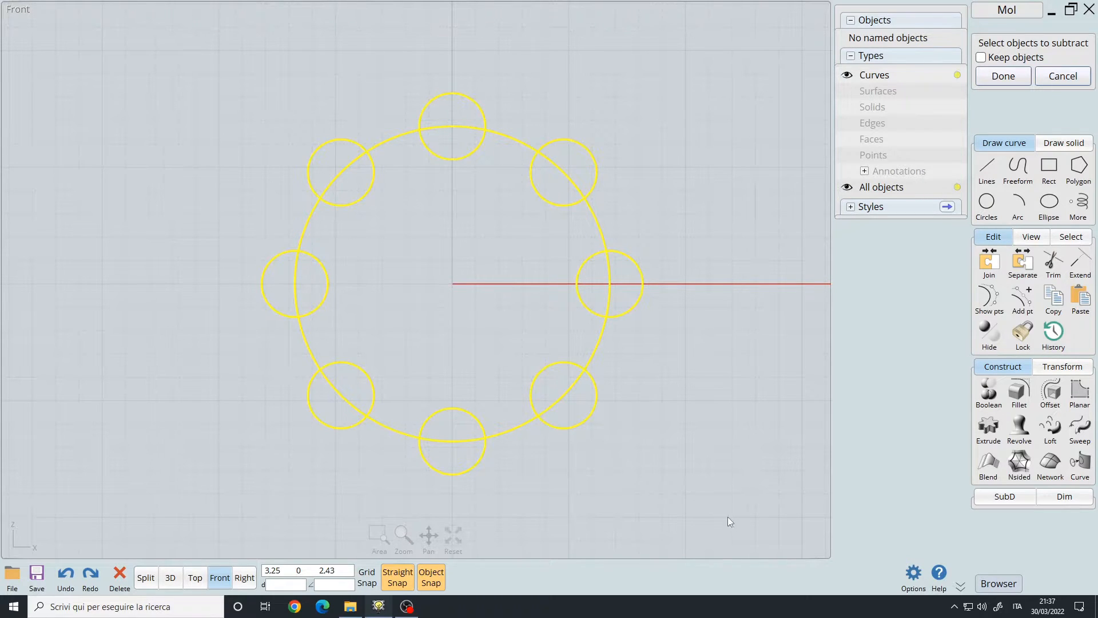
pyautogui.rightClick(489, 210)
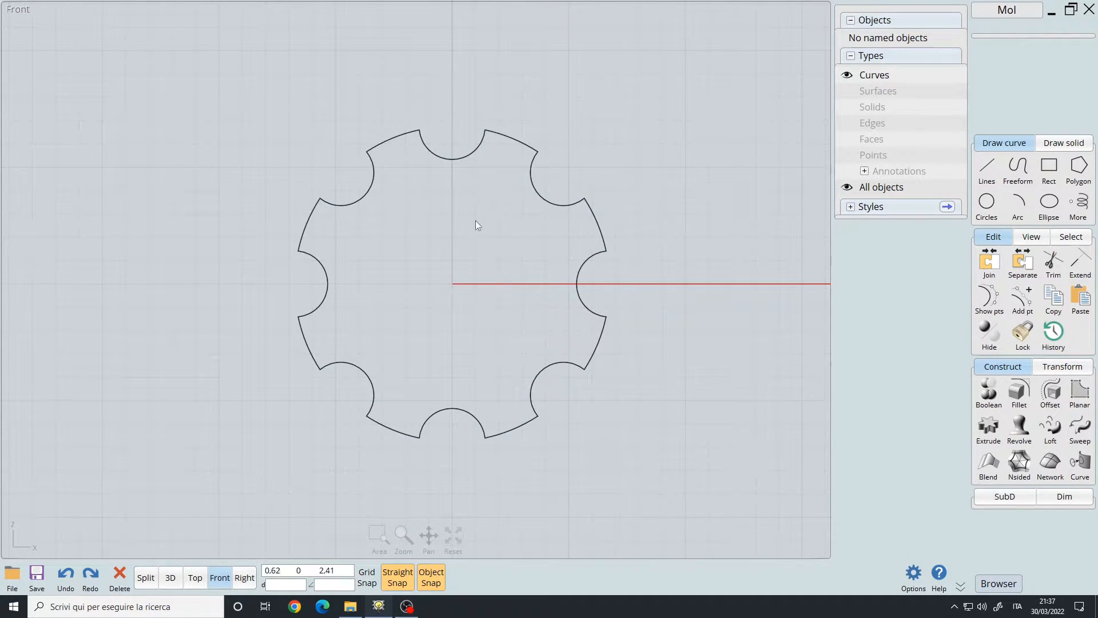
# Fillet all corners of the notched outline with a small circular radius.
pyautogui.moveTo(496, 266); pyautogui.dragTo(503, 266, button='right')
pyautogui.click(453, 157)
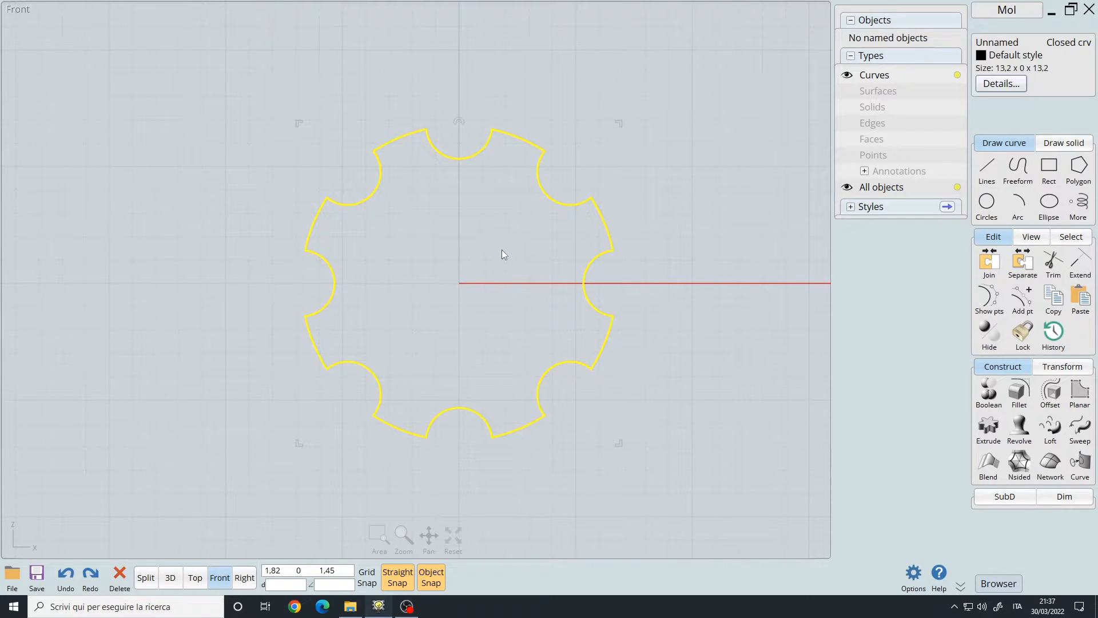
pyautogui.press('f')
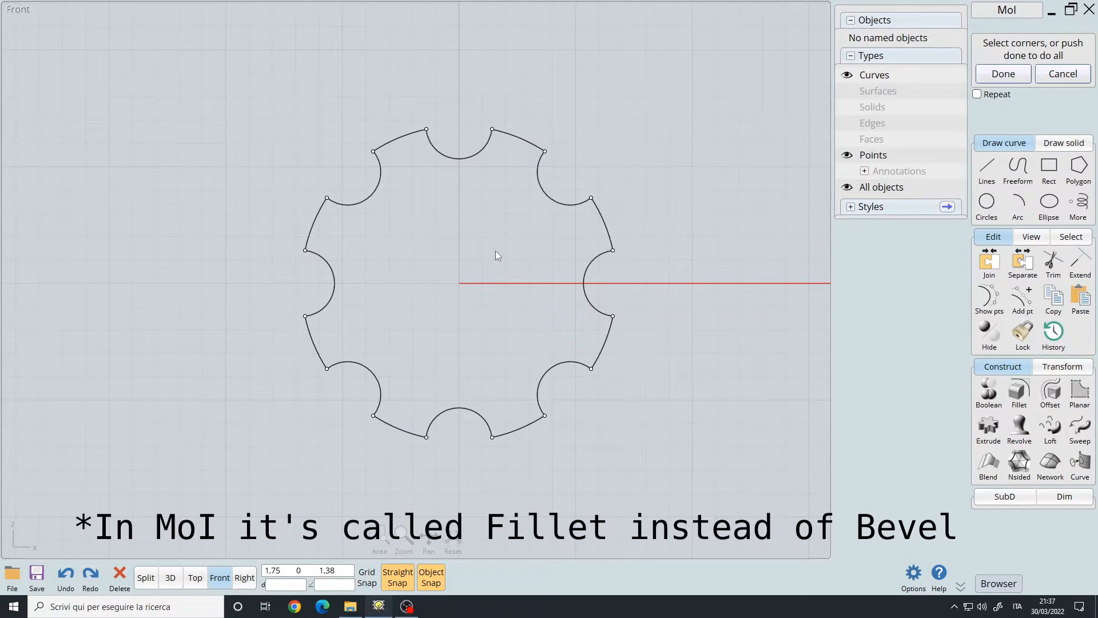
pyautogui.press('Return')
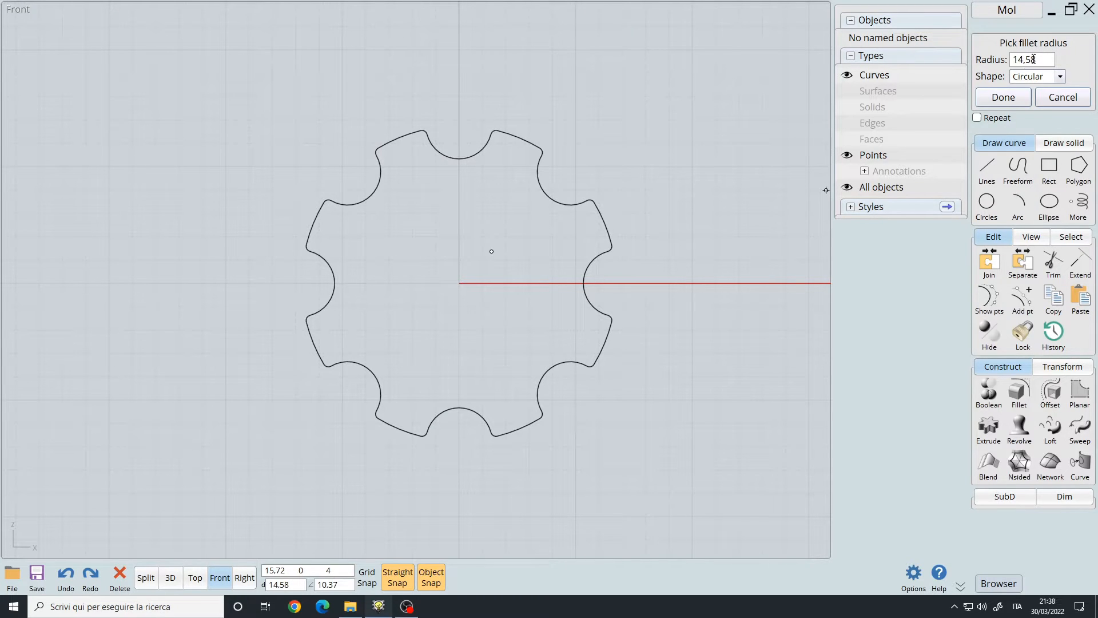
pyautogui.click(496, 251)
pyautogui.rightClick(509, 242)
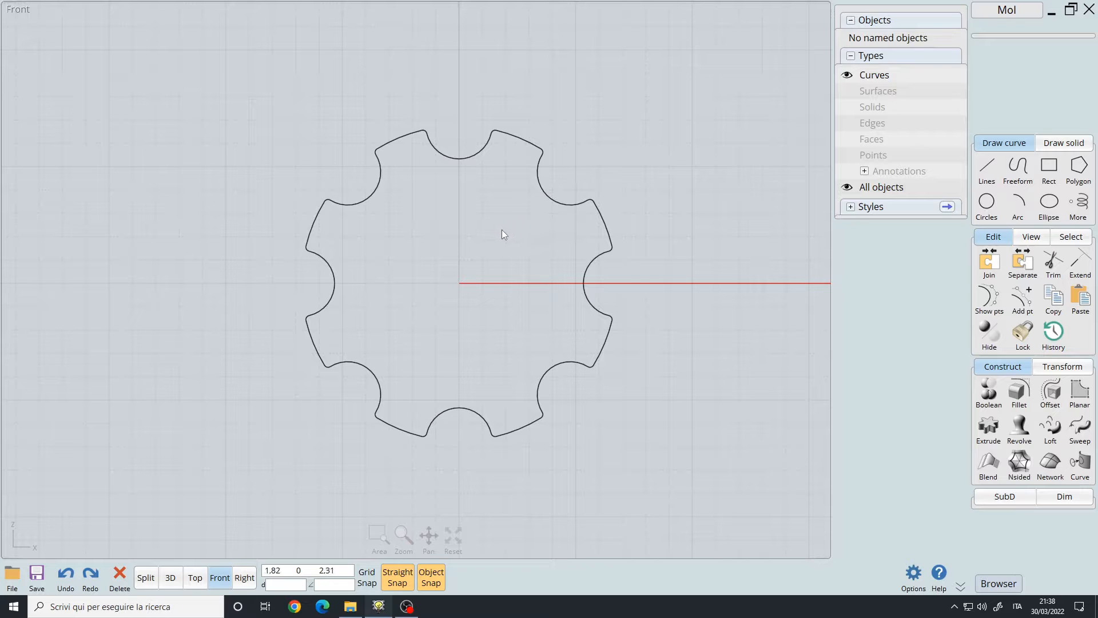
# Offset the filleted outline inward by about 0.76 with sharp corners.
pyautogui.click(543, 192)
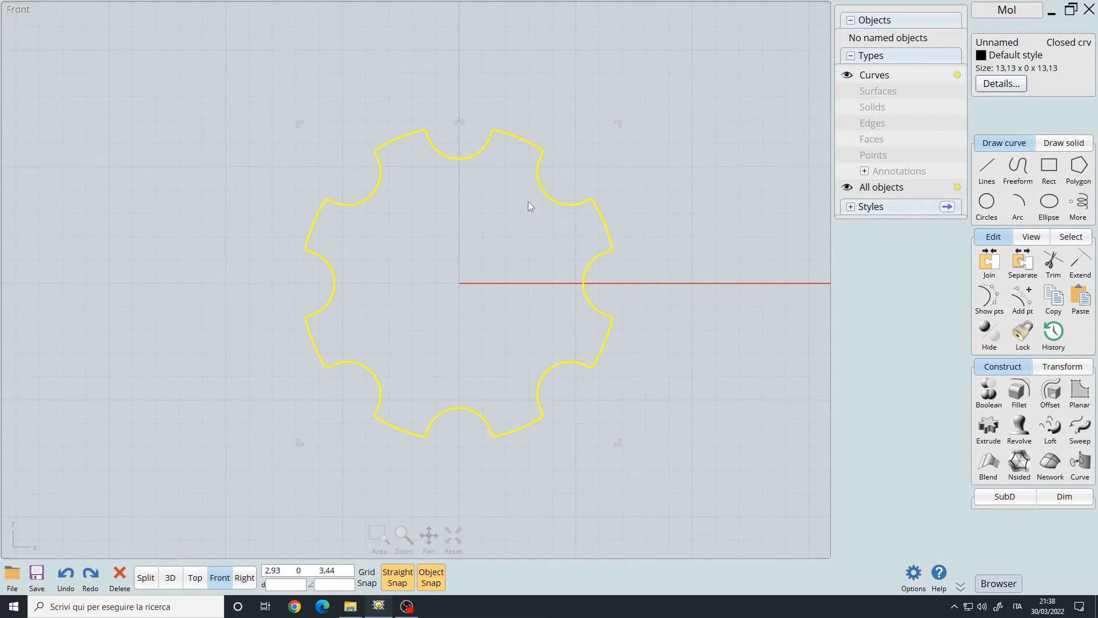
pyautogui.press('o')
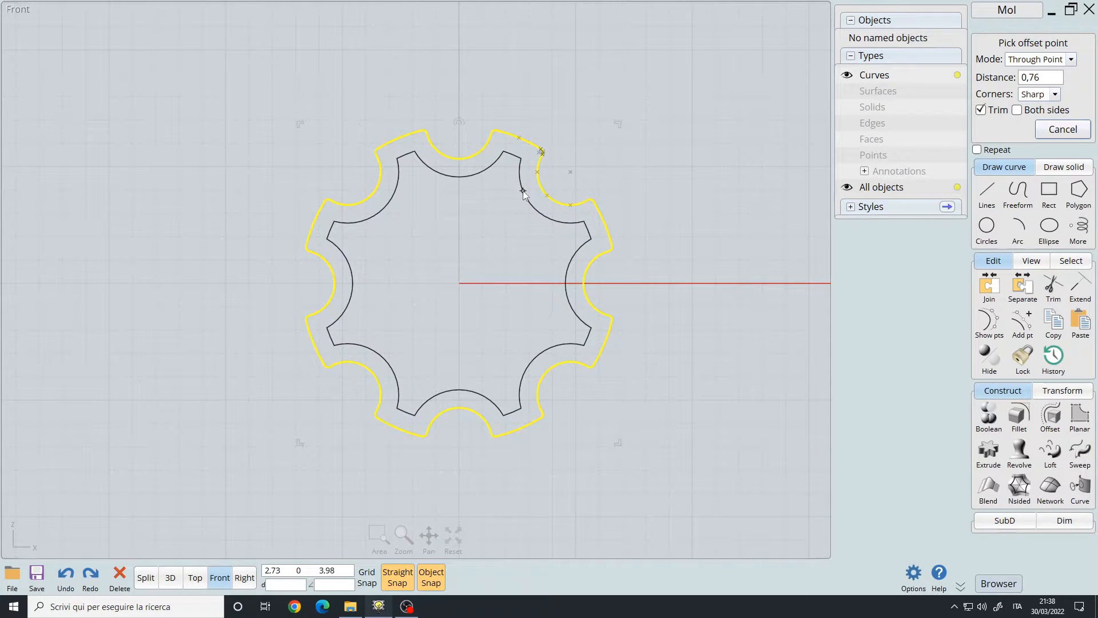
pyautogui.click(523, 191)
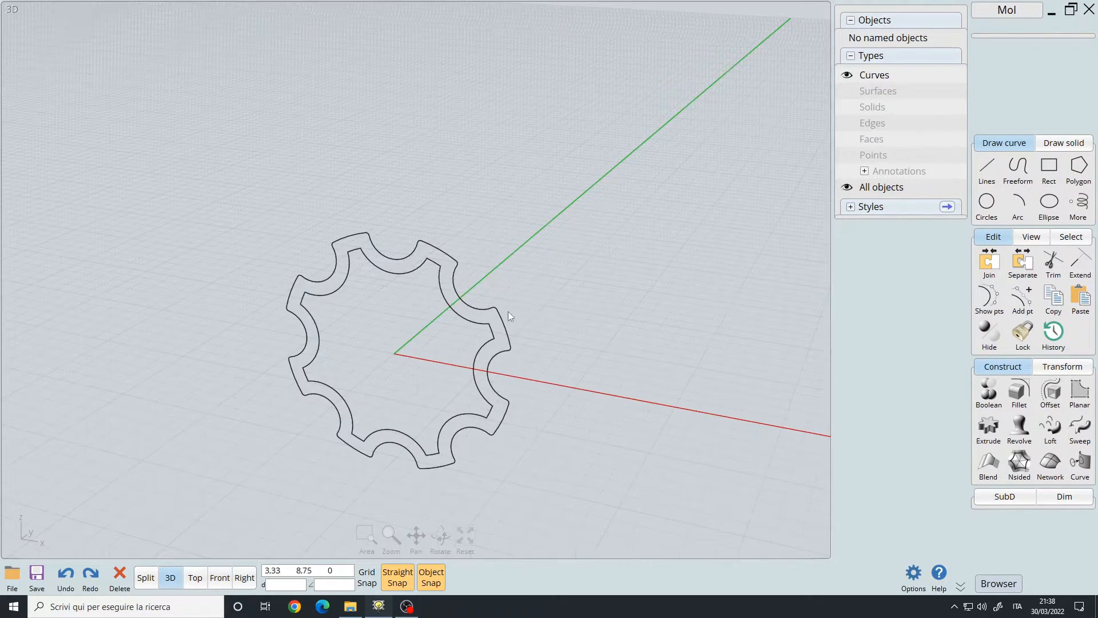
# In the 3D view, move the inner offset curve from the origin along the negative Y axis, out of the outer outline's plane.
pyautogui.moveTo(508, 311); pyautogui.dragTo(537, 207, button='middle')
pyautogui.moveTo(537, 207); pyautogui.dragTo(477, 270, button='right')
pyautogui.scroll(2, 480, 273)
pyautogui.click(517, 207)
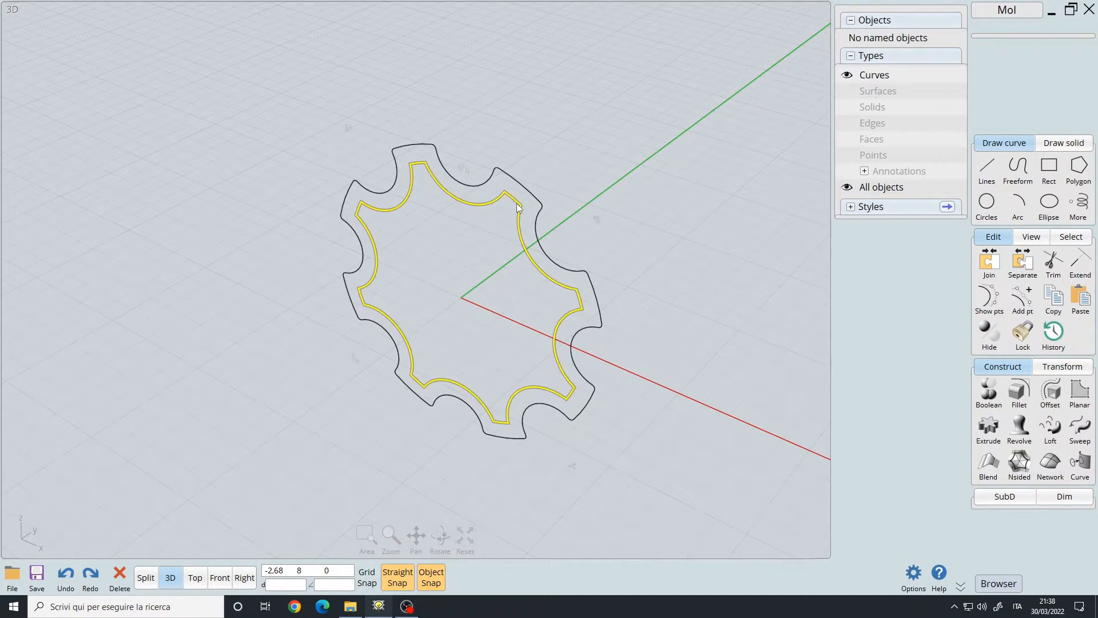
pyautogui.scroll(2, 486, 266)
pyautogui.moveTo(487, 266); pyautogui.dragTo(475, 320, button='right')
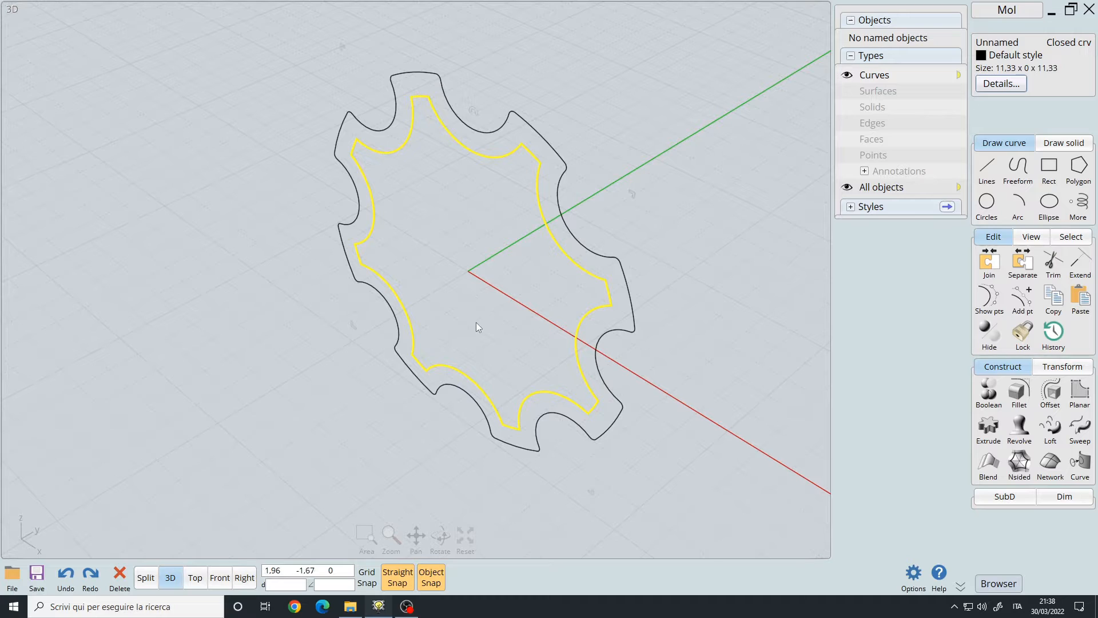
pyautogui.hotkey('ctrl', 'c')
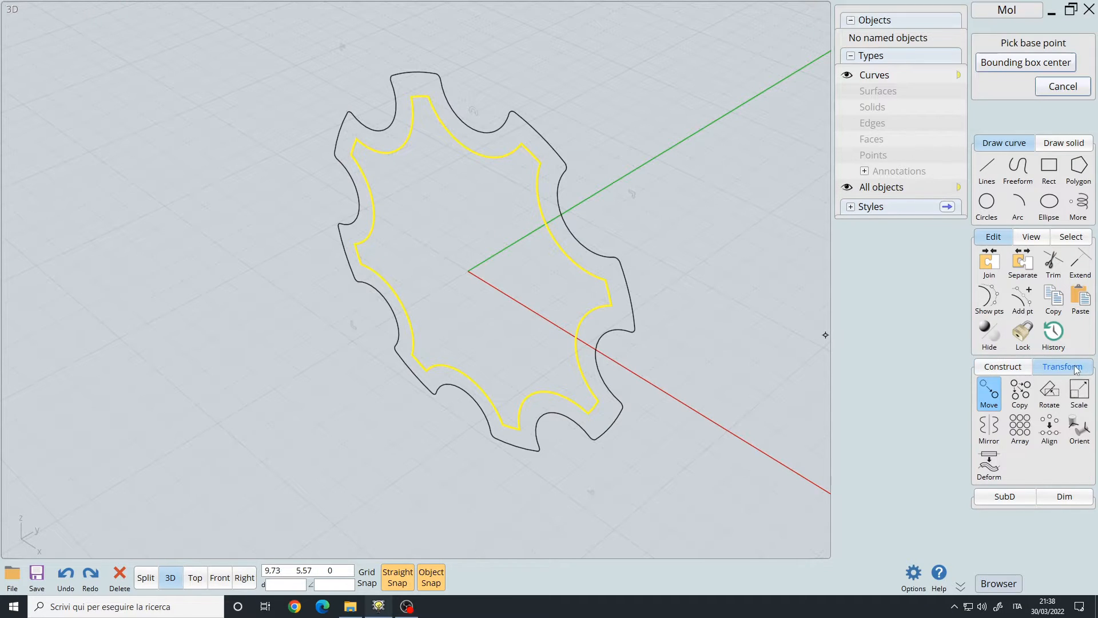
pyautogui.click(469, 272)
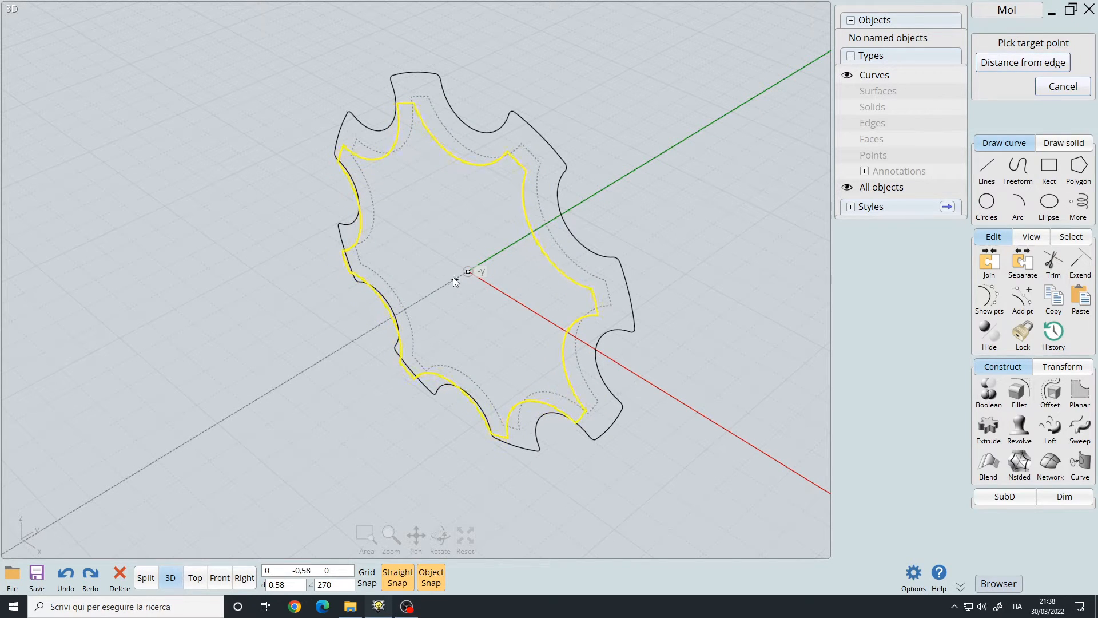
pyautogui.click(445, 285)
# Try to loft the outer outline and the sharp-cornered inner curve with Normal style and capped ends.
pyautogui.moveTo(484, 271)
pyautogui.mouseDown(button='right')
pyautogui.moveTo(414, 253)
pyautogui.moveTo(497, 269)
pyautogui.mouseUp(button='right')
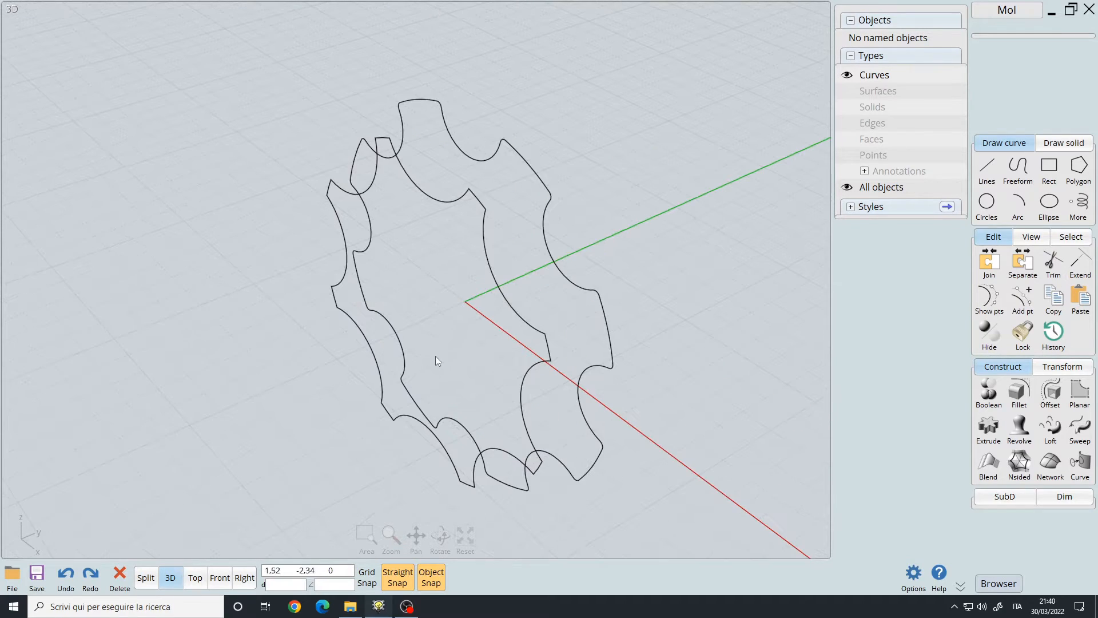
pyautogui.moveTo(426, 260); pyautogui.dragTo(533, 246, button='right')
pyautogui.hotkey('ctrl', 'a')
pyautogui.rightClick(525, 246)
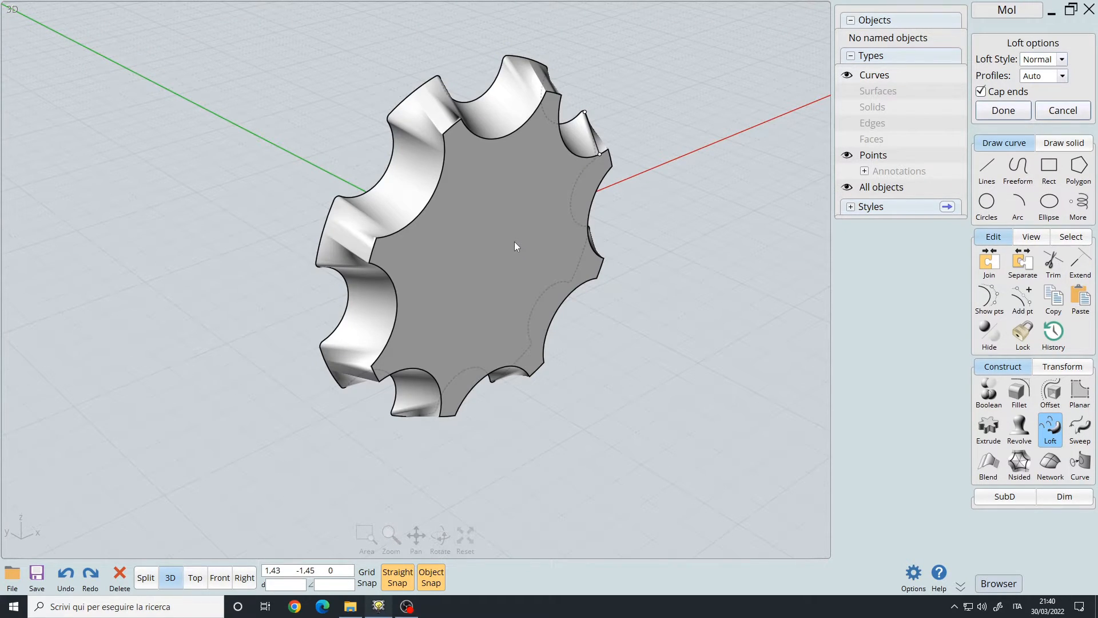
pyautogui.moveTo(520, 238); pyautogui.dragTo(475, 237, button='right')
pyautogui.moveTo(486, 195); pyautogui.dragTo(505, 217, button='right')
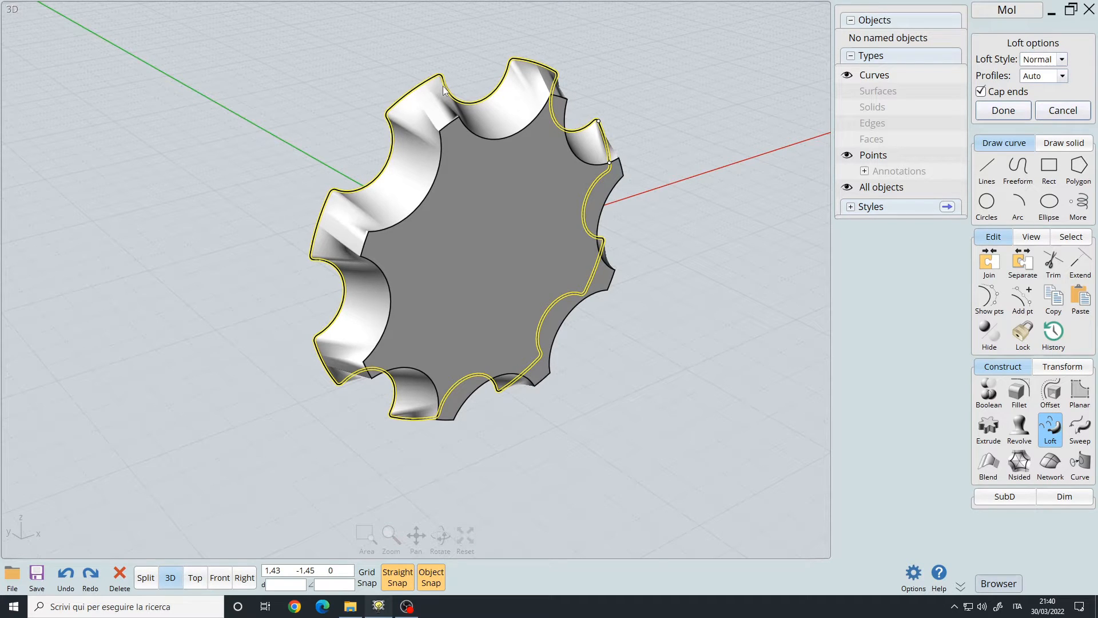
pyautogui.moveTo(500, 214); pyautogui.dragTo(455, 118, button='right')
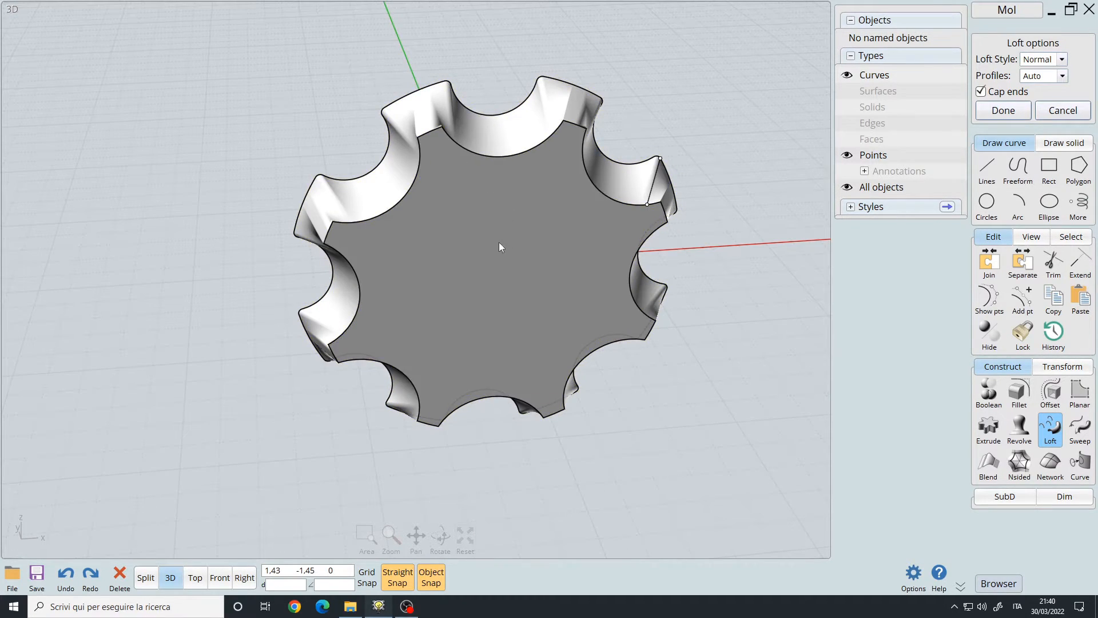
pyautogui.moveTo(502, 243); pyautogui.dragTo(596, 390, button='right')
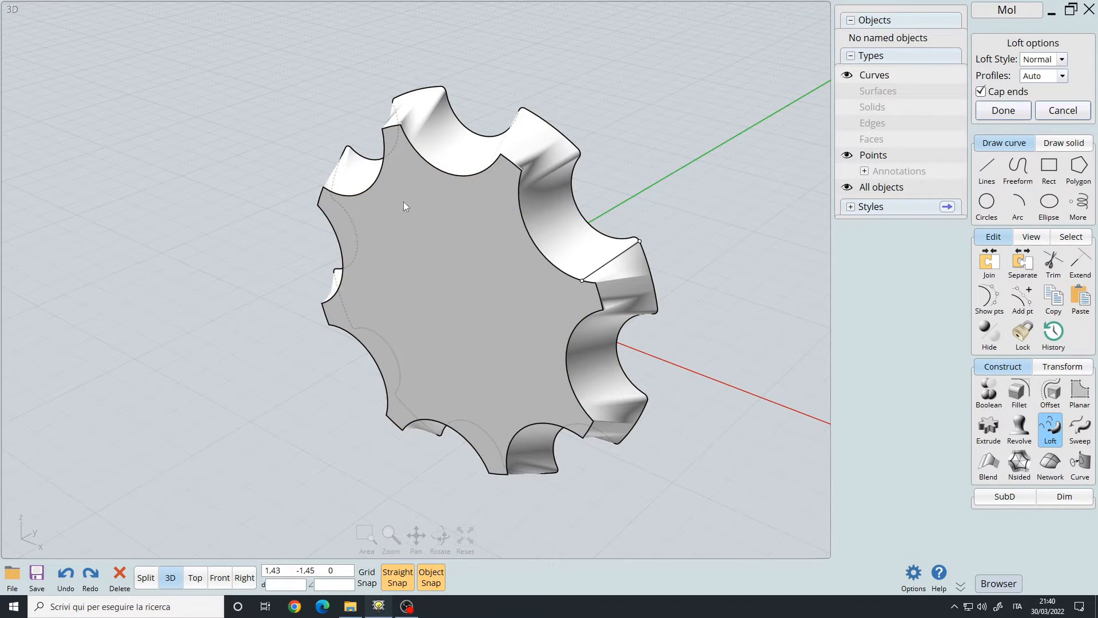
pyautogui.moveTo(492, 174); pyautogui.dragTo(441, 138, button='right')
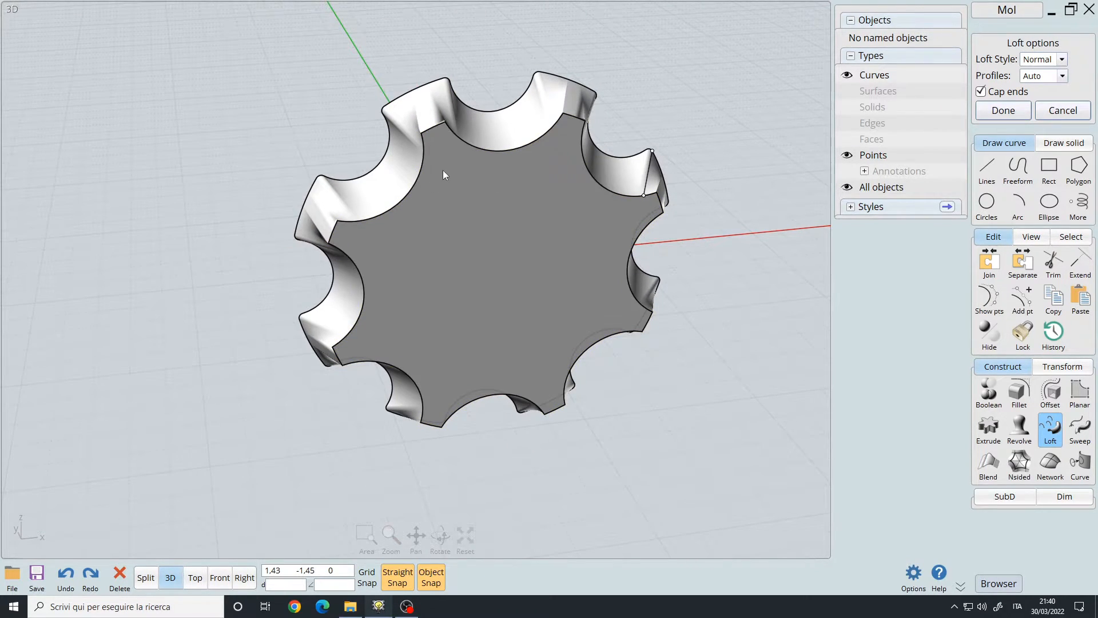
pyautogui.press('Escape')
pyautogui.press('Escape')
# Fillet all corners of the inner offset curve with a circular radius of 0.17.
pyautogui.moveTo(511, 231); pyautogui.dragTo(461, 221, button='right')
pyautogui.click(480, 167)
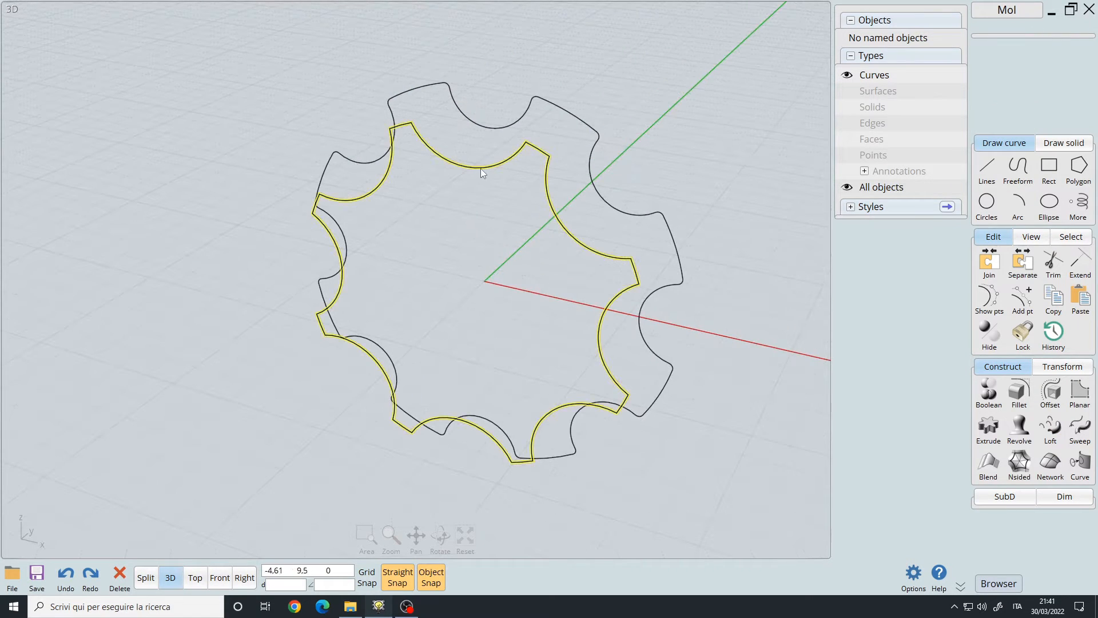
pyautogui.click(480, 168)
pyautogui.moveTo(524, 252); pyautogui.dragTo(485, 242, button='right')
pyautogui.press('f')
pyautogui.rightClick(486, 234)
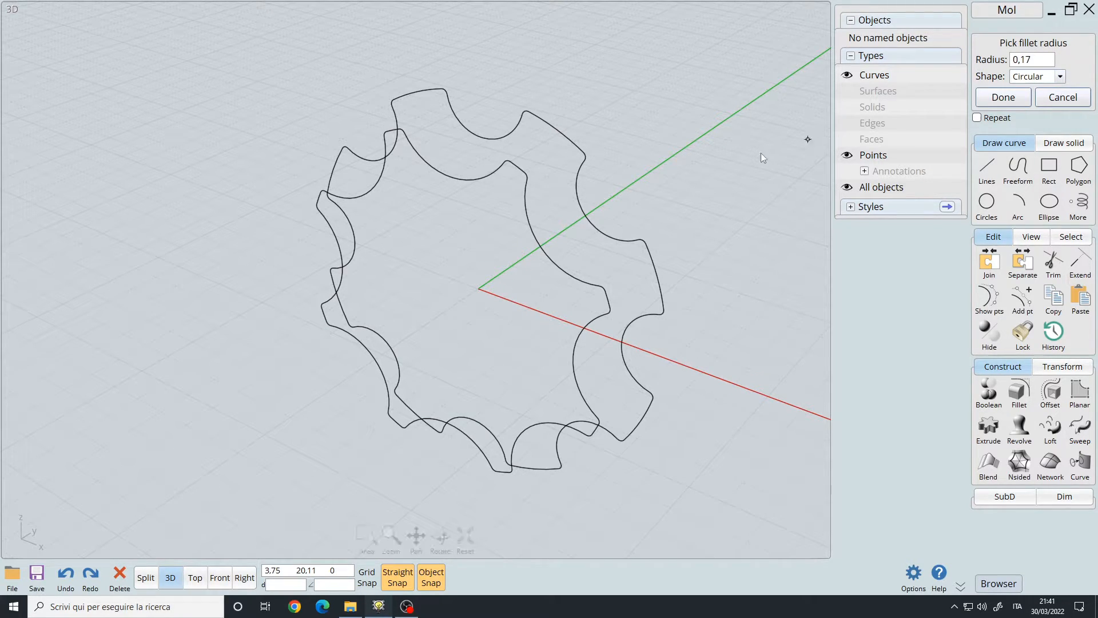
pyautogui.moveTo(544, 139); pyautogui.dragTo(544, 77, button='right')
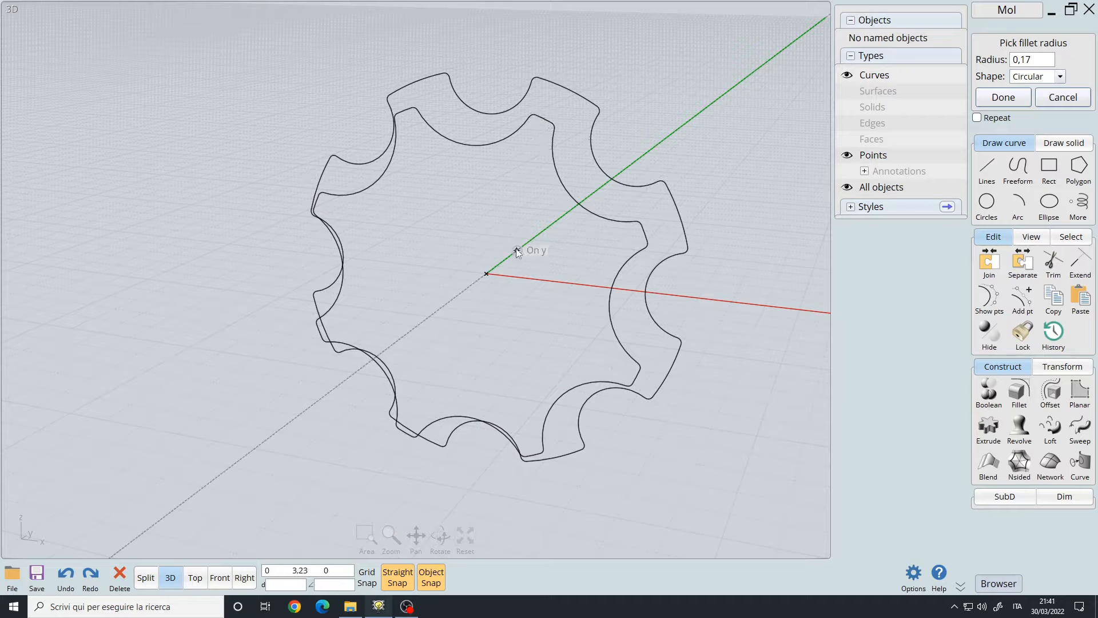
pyautogui.rightClick(498, 225)
pyautogui.moveTo(497, 245); pyautogui.dragTo(462, 250, button='right')
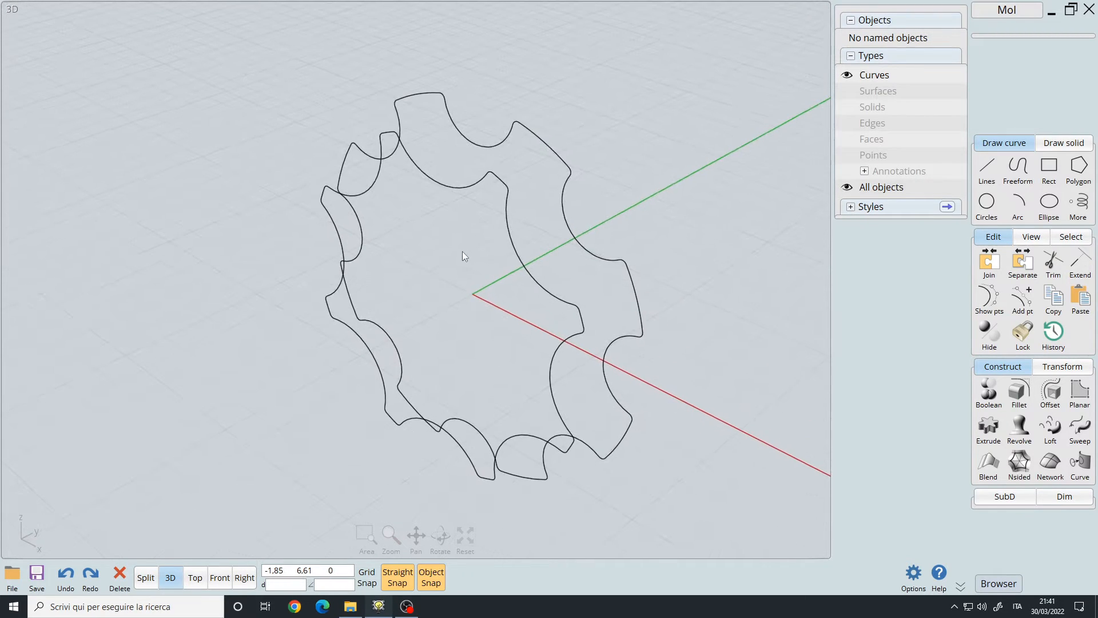
# Loft both notched outlines into a solid with Normal style, Auto profiles and capped ends.
pyautogui.moveTo(486, 306); pyautogui.dragTo(415, 76)
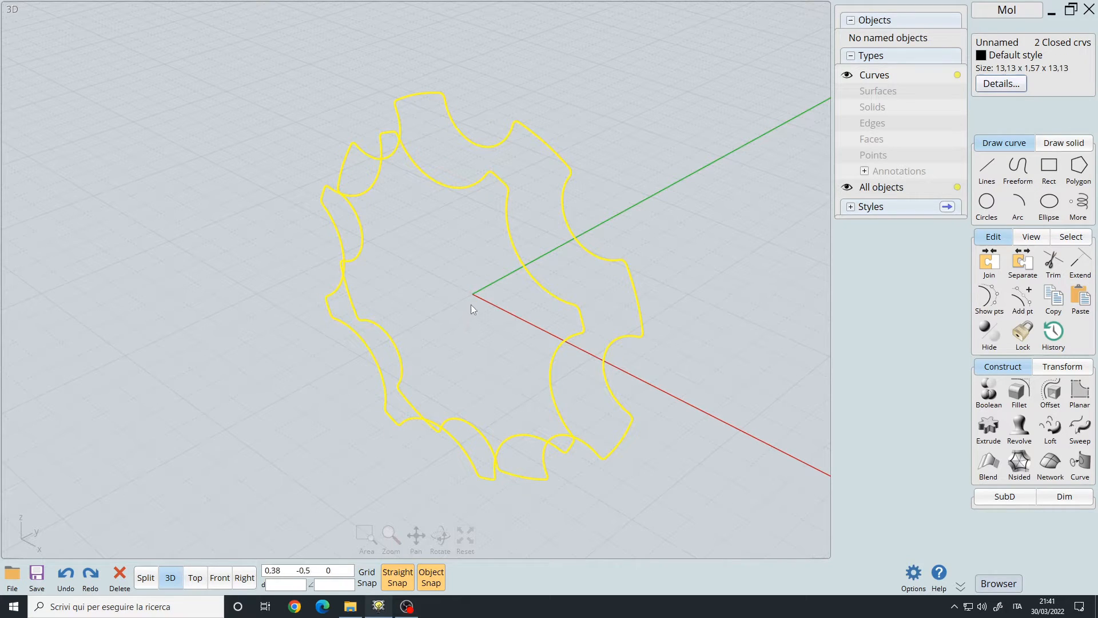
pyautogui.press('l')
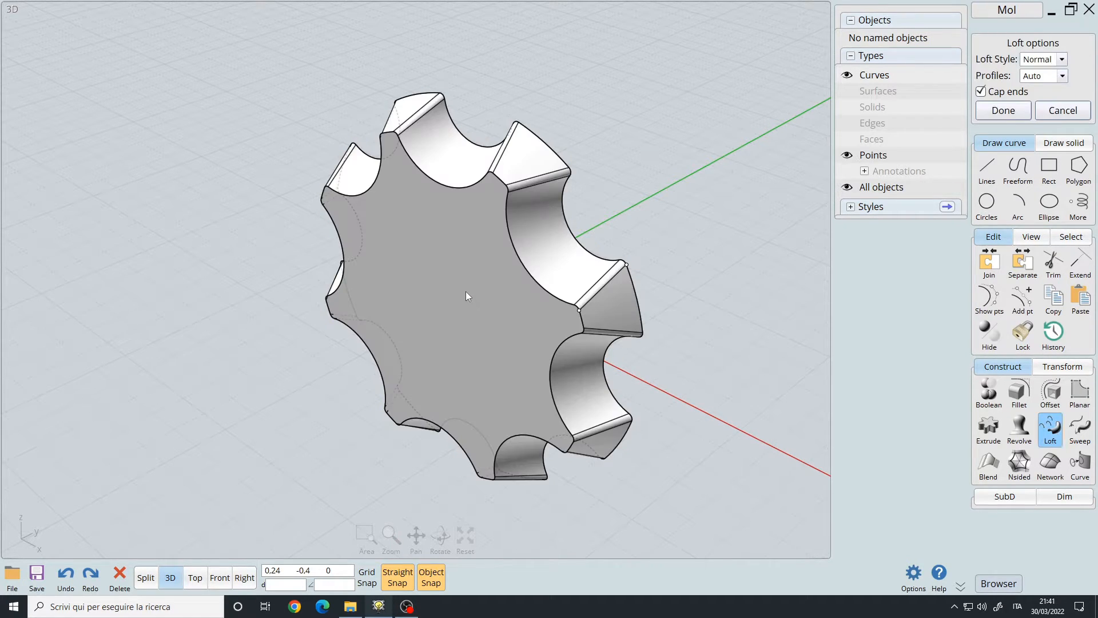
pyautogui.moveTo(455, 278); pyautogui.dragTo(515, 145, button='right')
pyautogui.moveTo(468, 245); pyautogui.dragTo(413, 239, button='right')
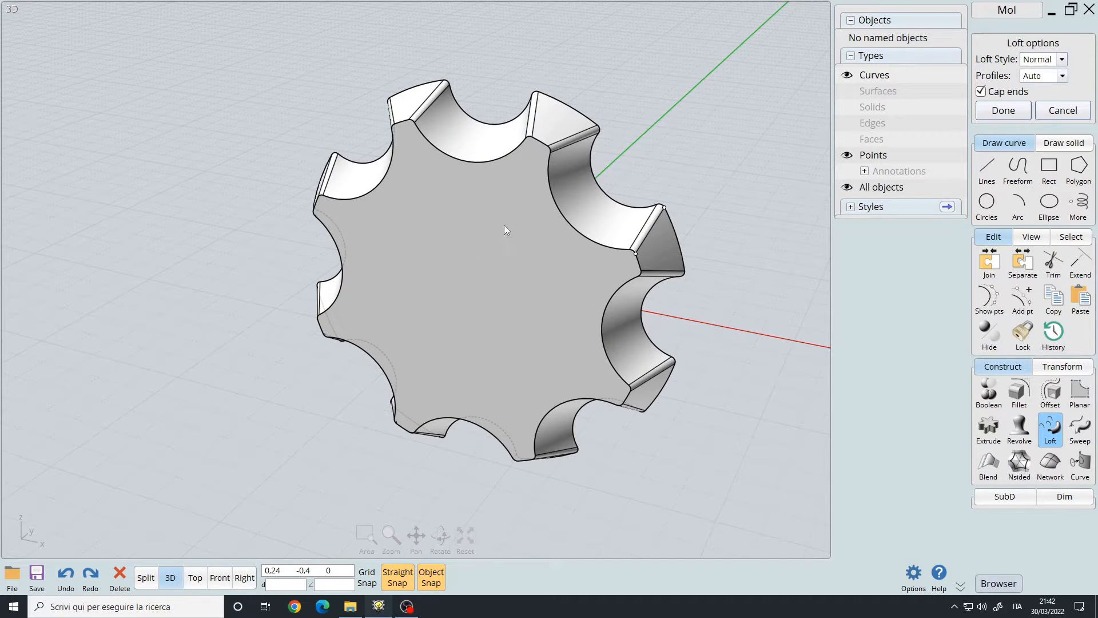
pyautogui.moveTo(520, 287); pyautogui.dragTo(482, 286, button='right')
pyautogui.click(1017, 110)
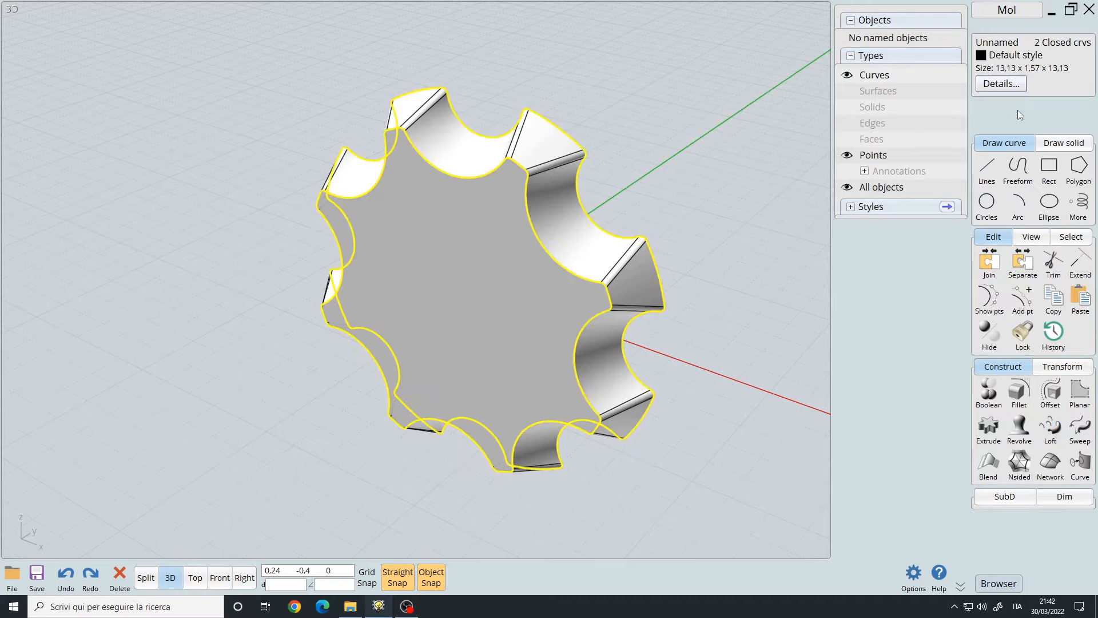
pyautogui.moveTo(695, 173); pyautogui.dragTo(736, 156, button='right')
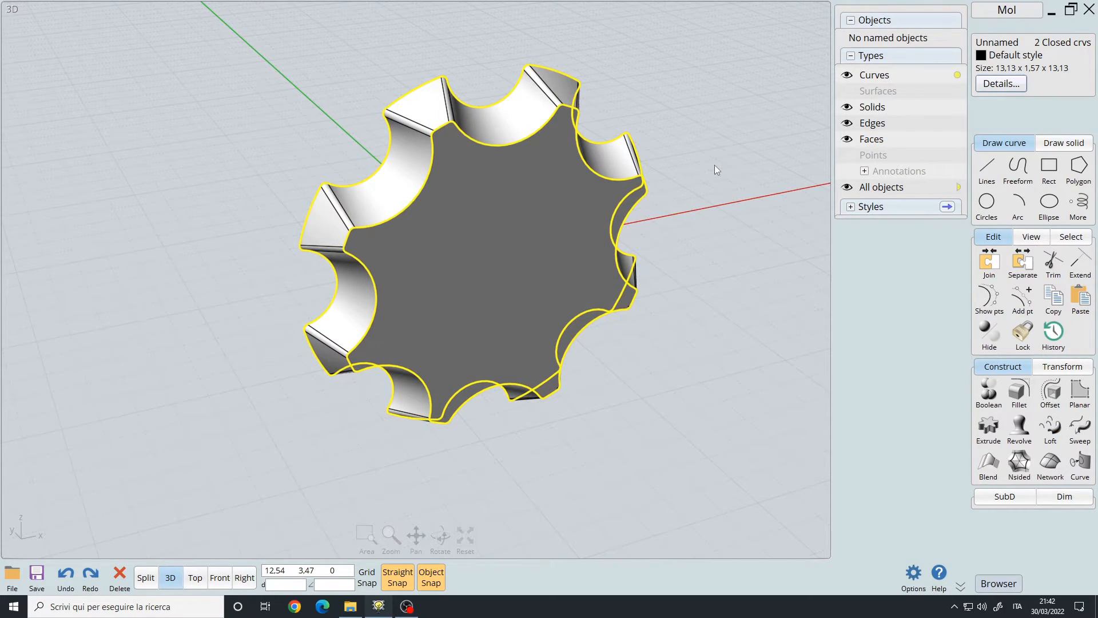
pyautogui.click(713, 165)
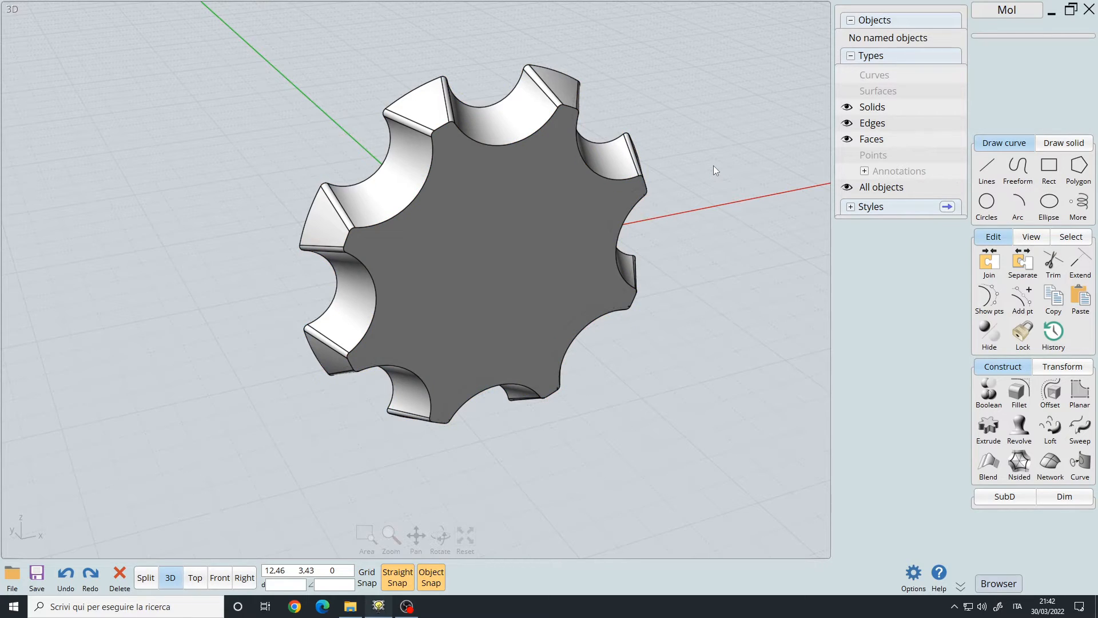
# Fillet the complete edge loop around the solid's smaller face with a circular radius of 0.1.
pyautogui.moveTo(592, 215); pyautogui.dragTo(474, 215, button='right')
pyautogui.click(473, 215)
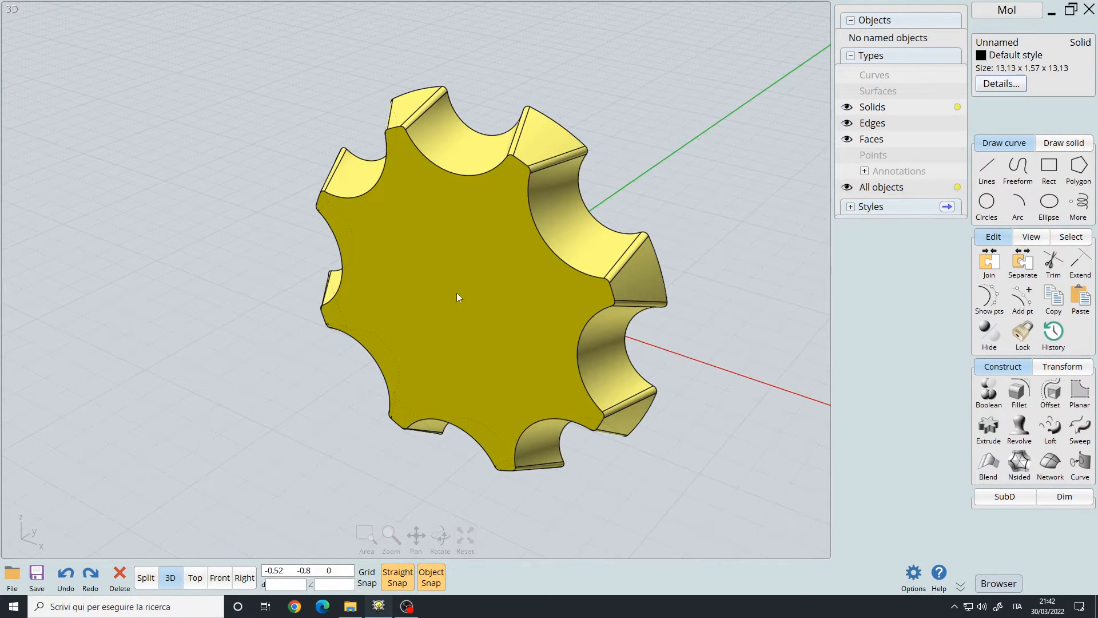
pyautogui.click(467, 173)
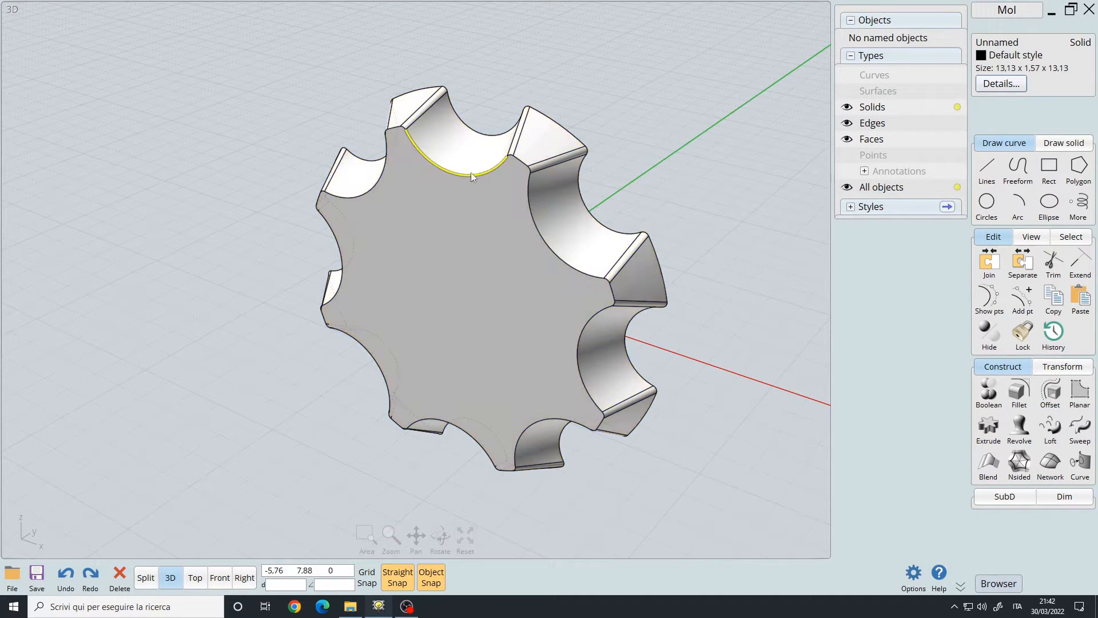
pyautogui.scroll(5, 468, 173)
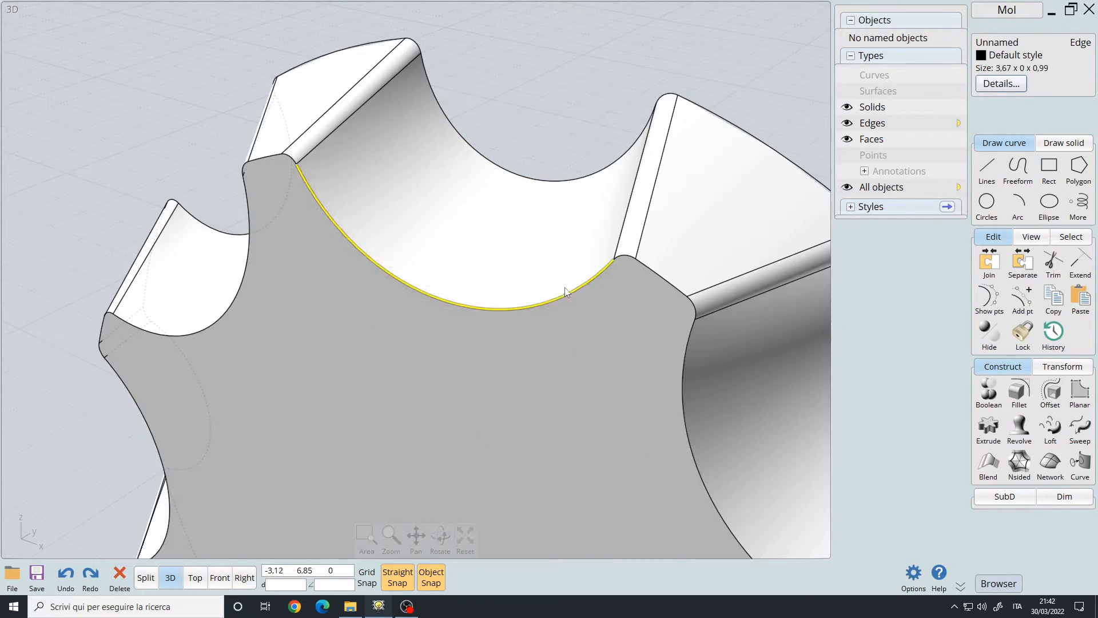
pyautogui.click(624, 256)
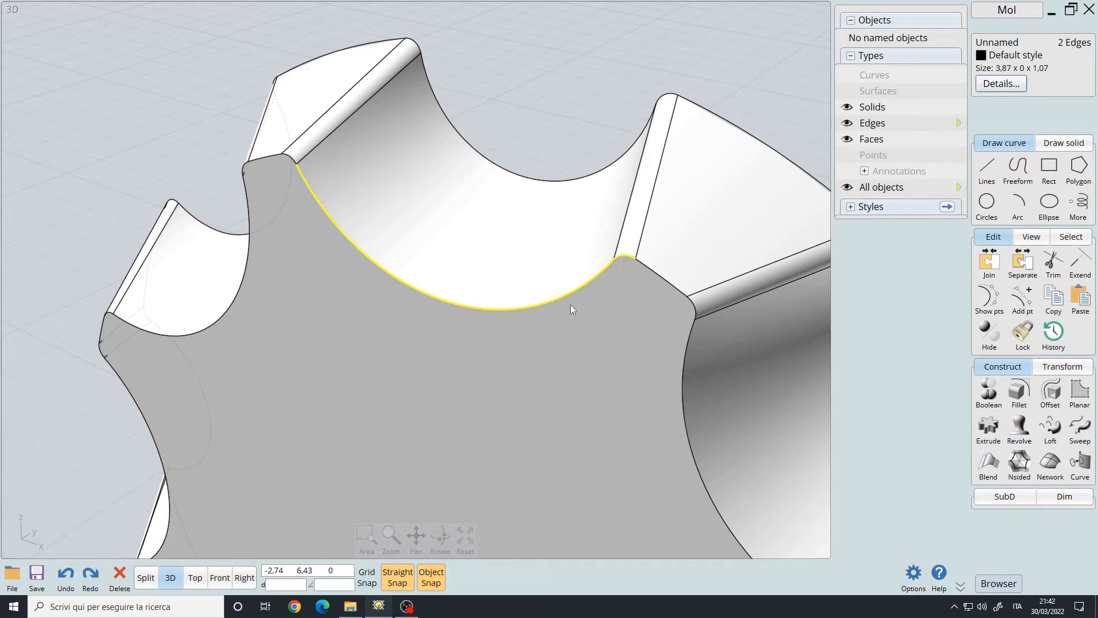
pyautogui.press('l')
pyautogui.scroll(-5, 500, 300)
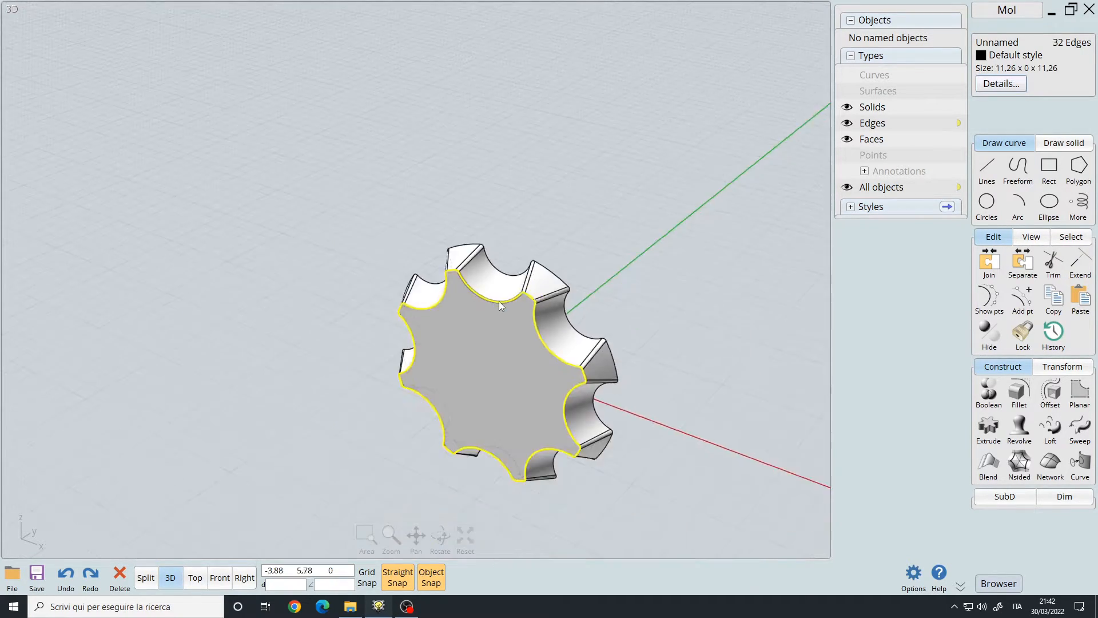
pyautogui.moveTo(500, 300); pyautogui.dragTo(478, 269, button='middle')
pyautogui.scroll(5, 455, 334)
pyautogui.scroll(-2, 510, 246)
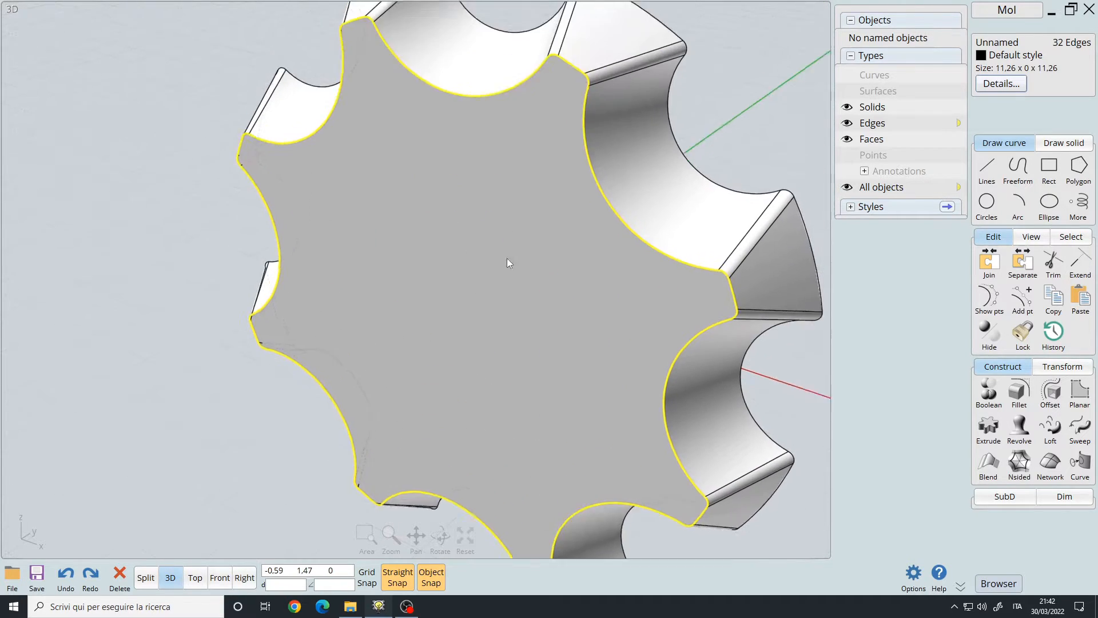
pyautogui.scroll(-3, 491, 301)
pyautogui.scroll(3, 484, 286)
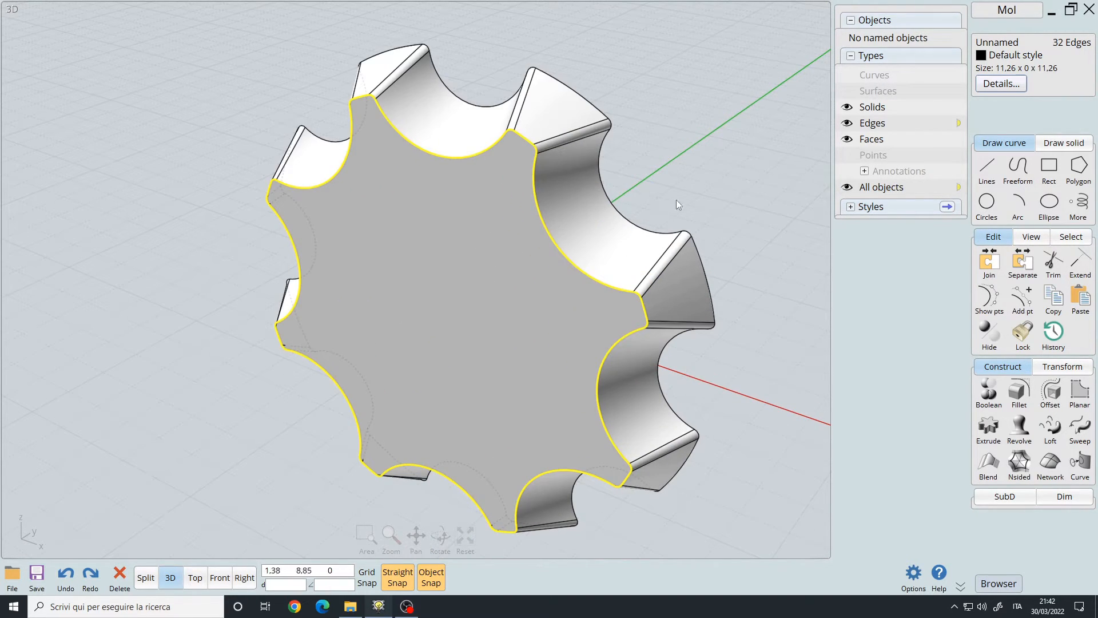
pyautogui.rightClick(715, 177)
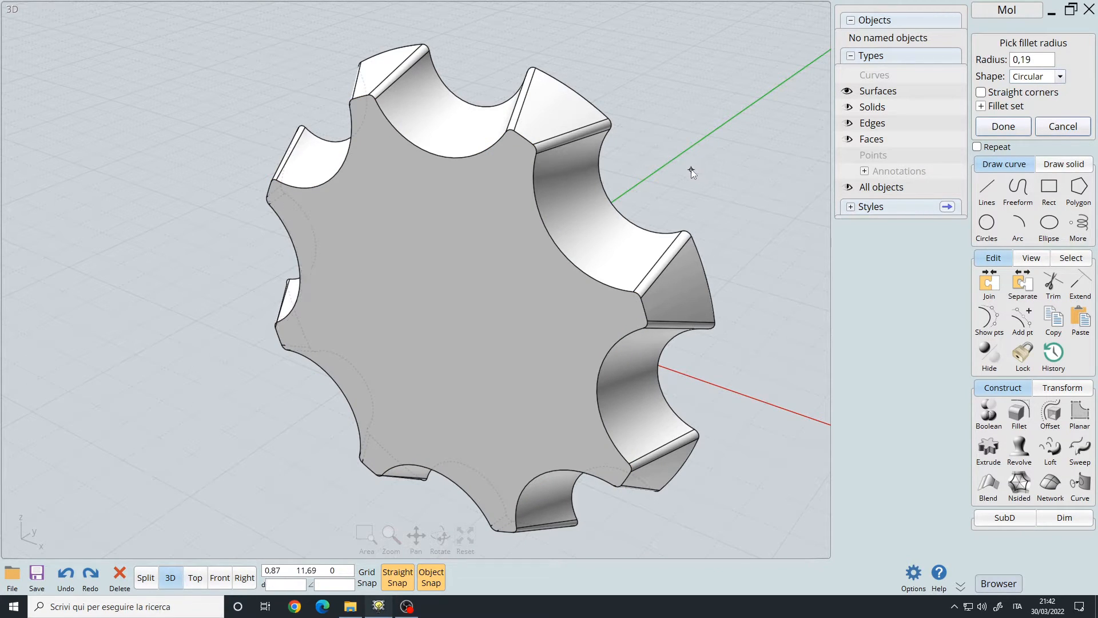
pyautogui.moveTo(673, 173); pyautogui.dragTo(760, 225, button='right')
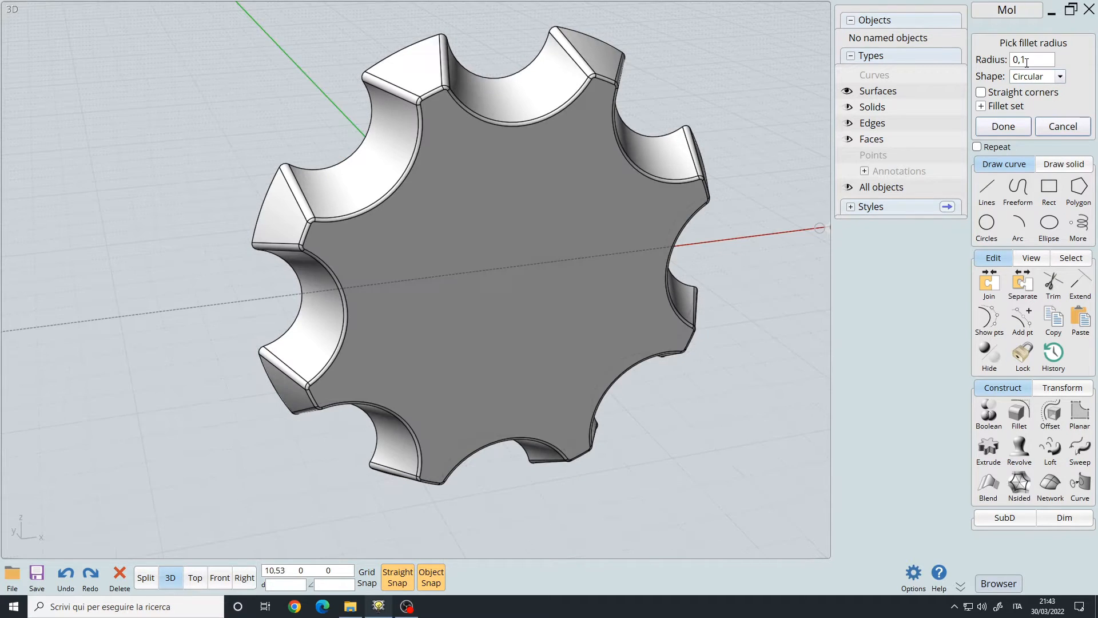
pyautogui.scroll(3, 503, 251)
pyautogui.scroll(-4, 505, 255)
pyautogui.moveTo(568, 286); pyautogui.dragTo(536, 223, button='middle')
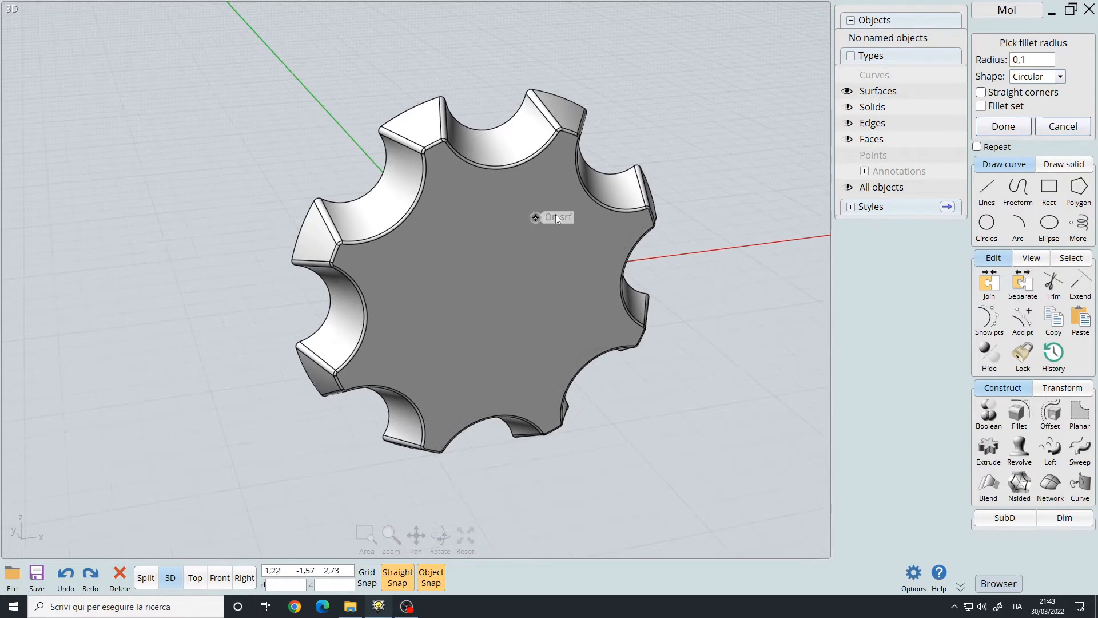
pyautogui.press('Return')
# Fillet the complete edge loop around the larger face on the opposite side of the solid.
pyautogui.moveTo(705, 127); pyautogui.dragTo(468, 259, button='right')
pyautogui.scroll(5, 469, 259)
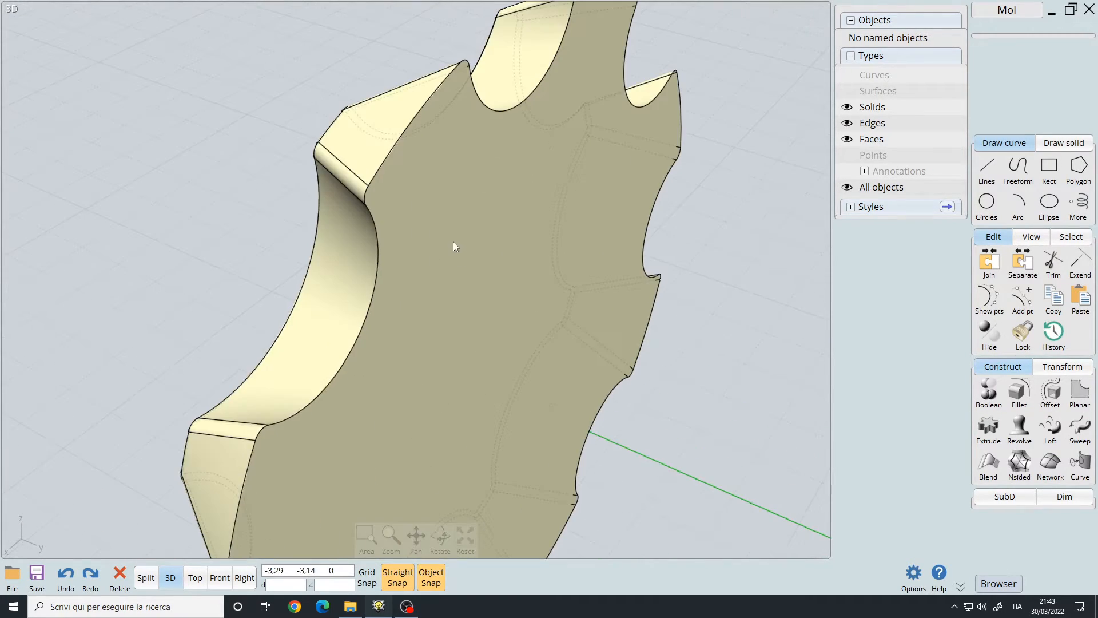
pyautogui.click(400, 150)
pyautogui.click(377, 178)
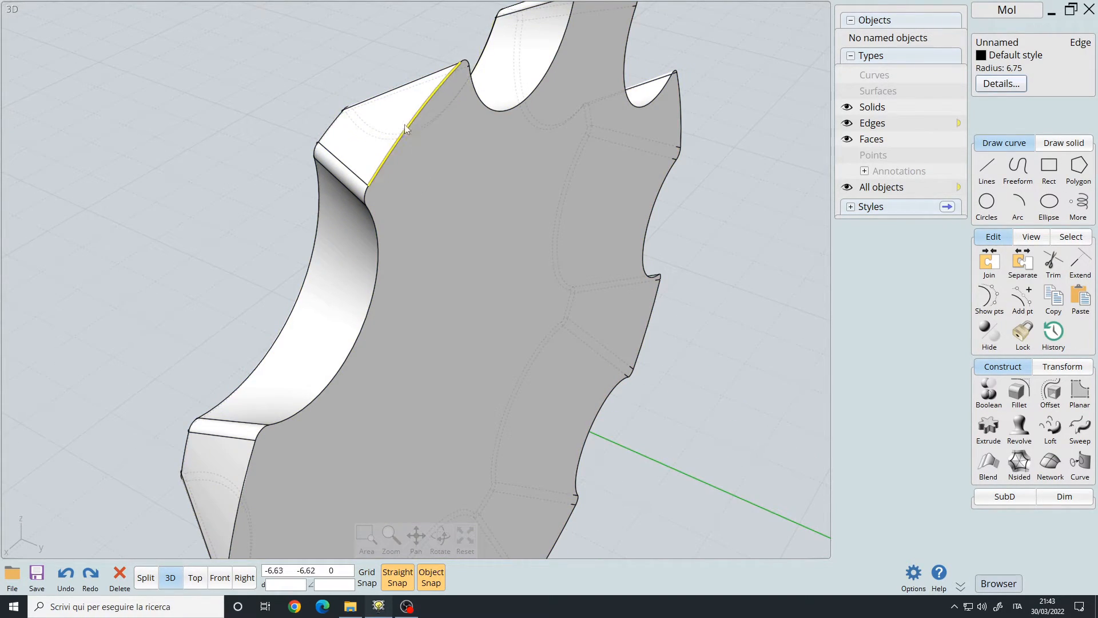
pyautogui.keyDown('shift'); pyautogui.click(366, 193); pyautogui.keyUp('shift')
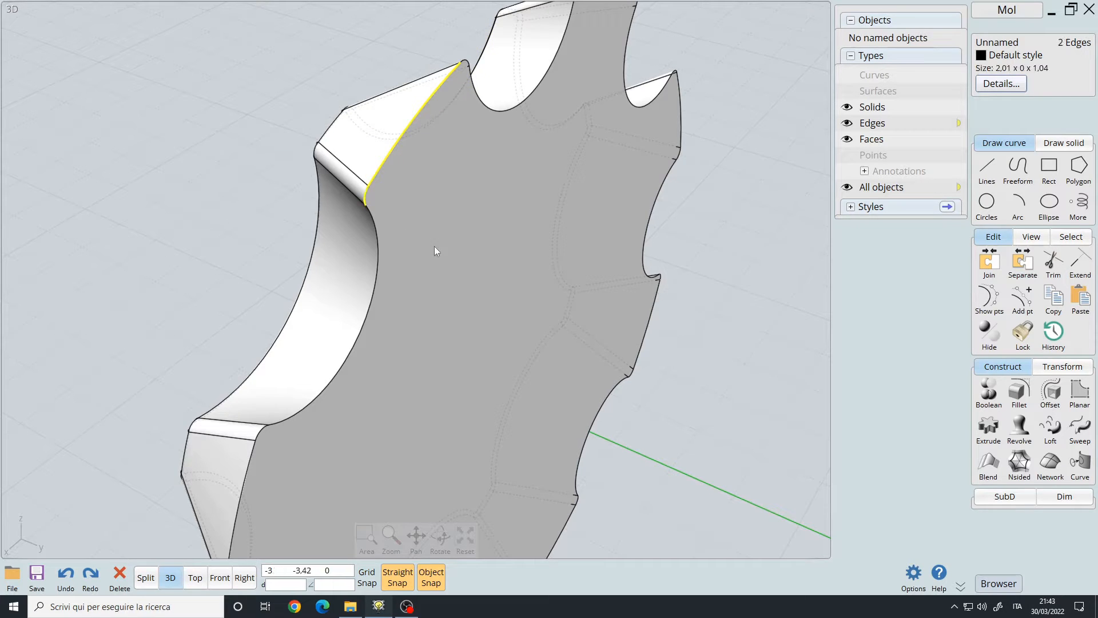
pyautogui.moveTo(431, 242); pyautogui.dragTo(424, 231, button='right')
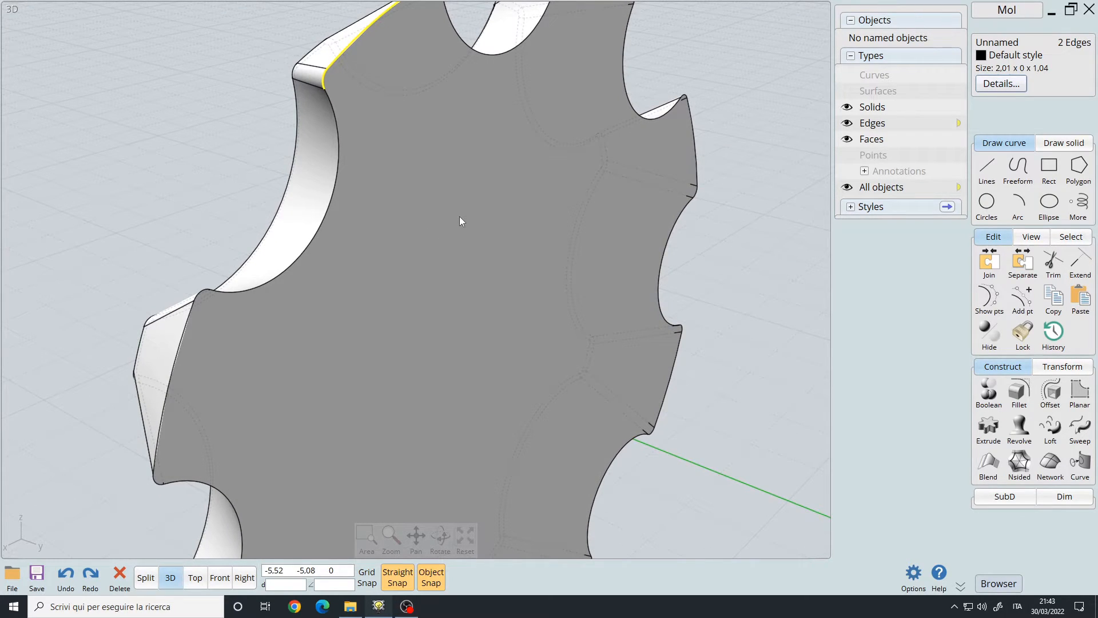
pyautogui.press('l')
pyautogui.scroll(-3, 619, 274)
pyautogui.moveTo(609, 266); pyautogui.dragTo(639, 284, button='right')
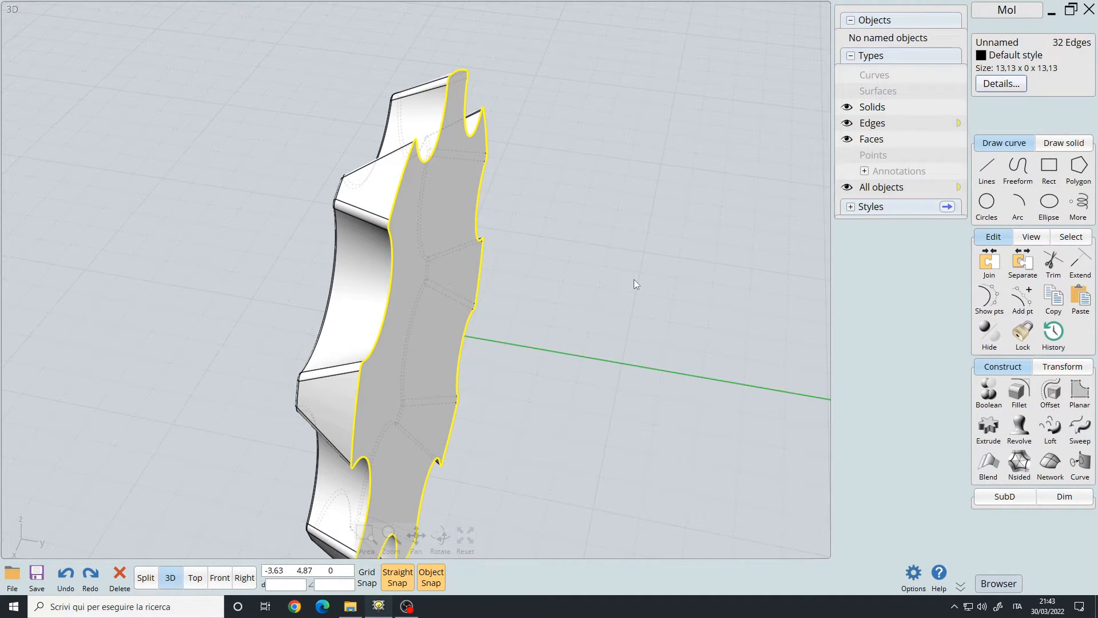
pyautogui.rightClick(634, 279)
pyautogui.moveTo(633, 278); pyautogui.dragTo(547, 269, button='right')
pyautogui.rightClick(610, 235)
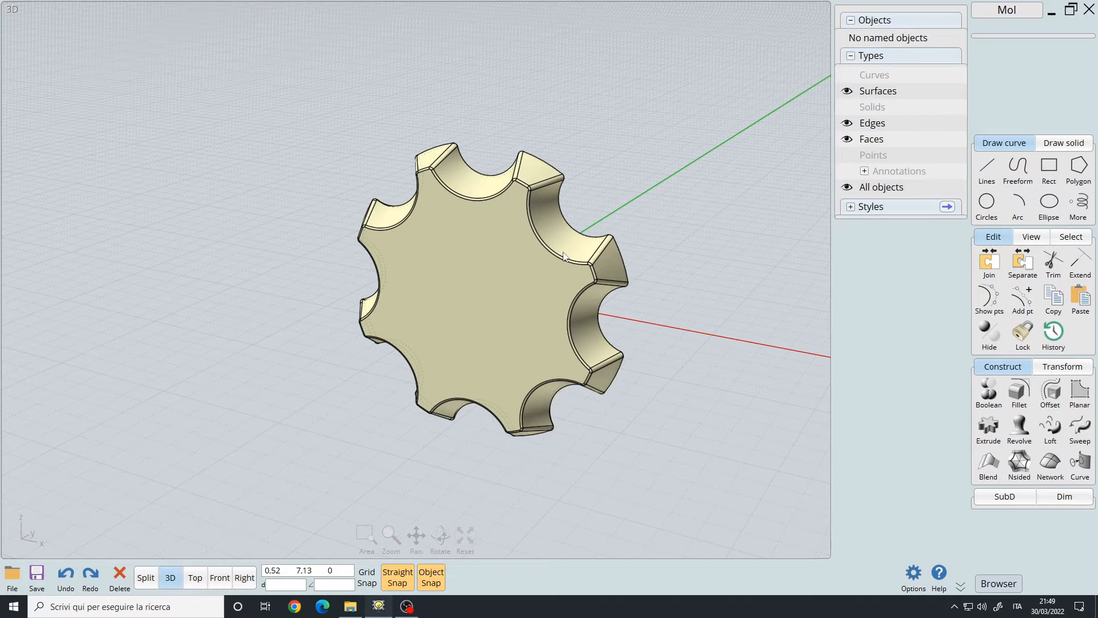
pyautogui.press('Escape')
pyautogui.moveTo(564, 257); pyautogui.dragTo(515, 292, button='right')
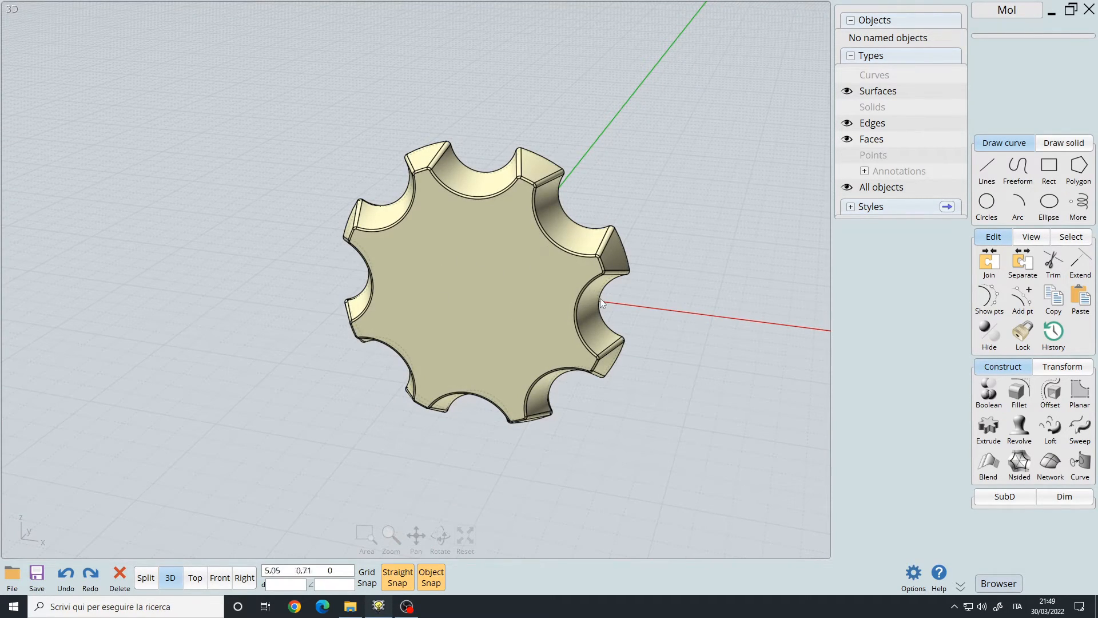
pyautogui.moveTo(578, 261); pyautogui.dragTo(509, 272, button='right')
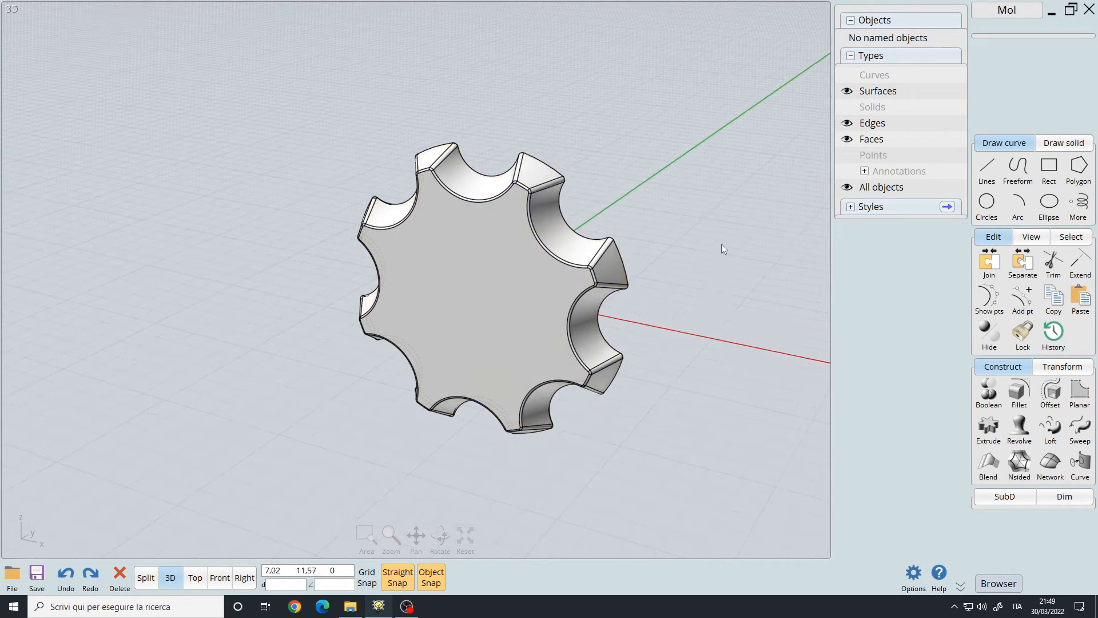
pyautogui.moveTo(724, 242); pyautogui.dragTo(629, 243, button='right')
pyautogui.scroll(5, 577, 304)
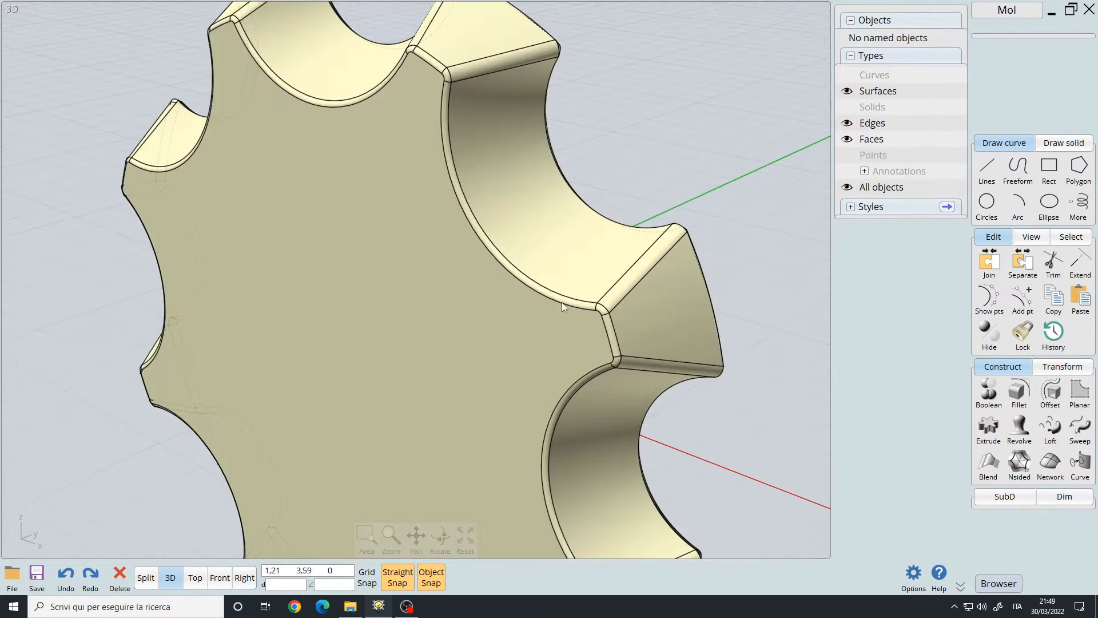
# Hide all edges of the knob so only its shaded faces are displayed.
pyautogui.scroll(-10, 506, 244)
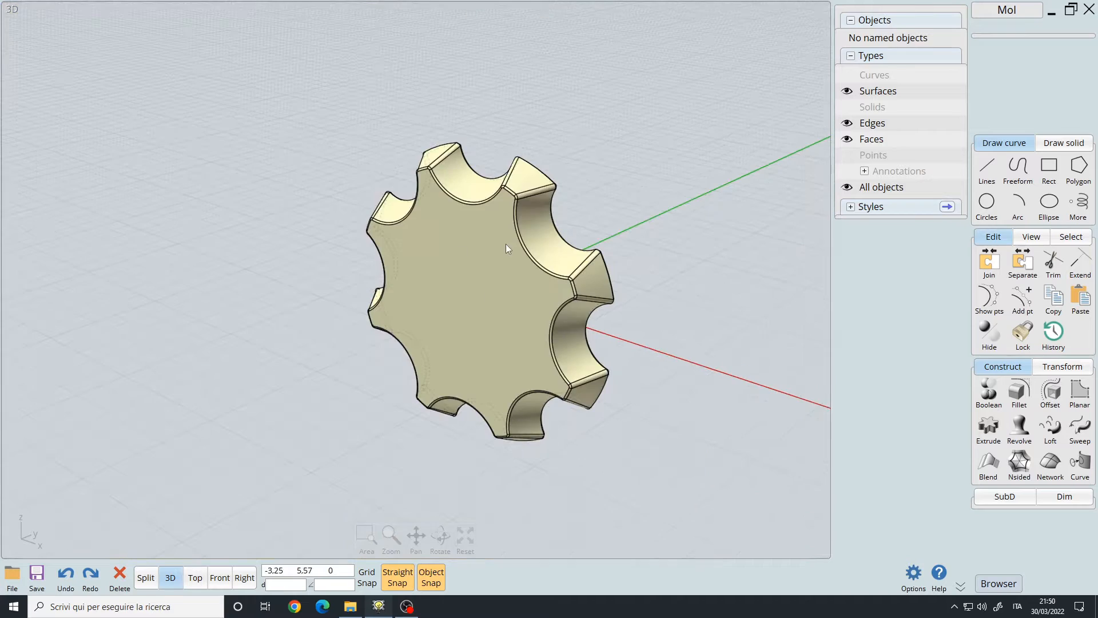
pyautogui.scroll(6, 533, 238)
pyautogui.scroll(-5, 465, 334)
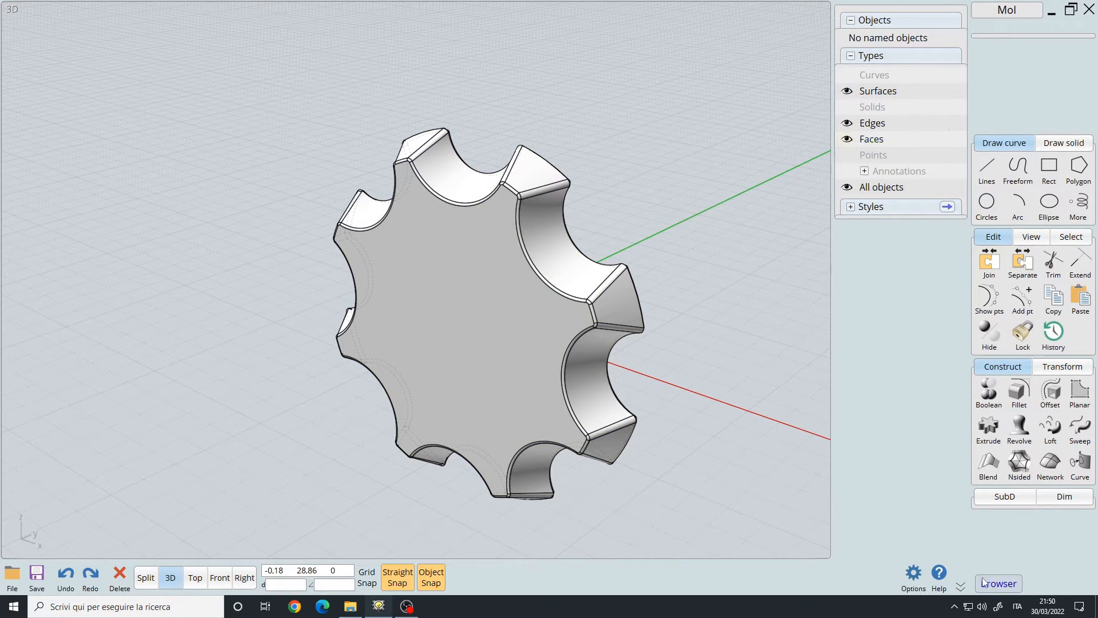
pyautogui.click(847, 123)
pyautogui.moveTo(658, 229); pyautogui.dragTo(514, 277, button='right')
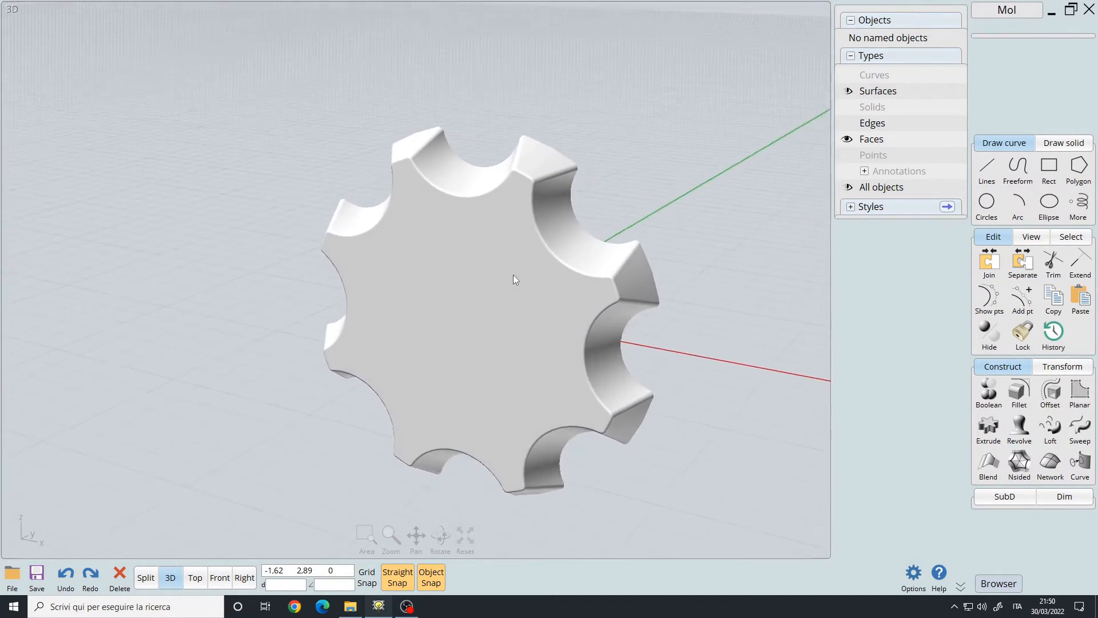
# Enable specular highlights and metallic lighting in the view's lighting options, keeping the default key + fill lights style.
pyautogui.click(913, 573)
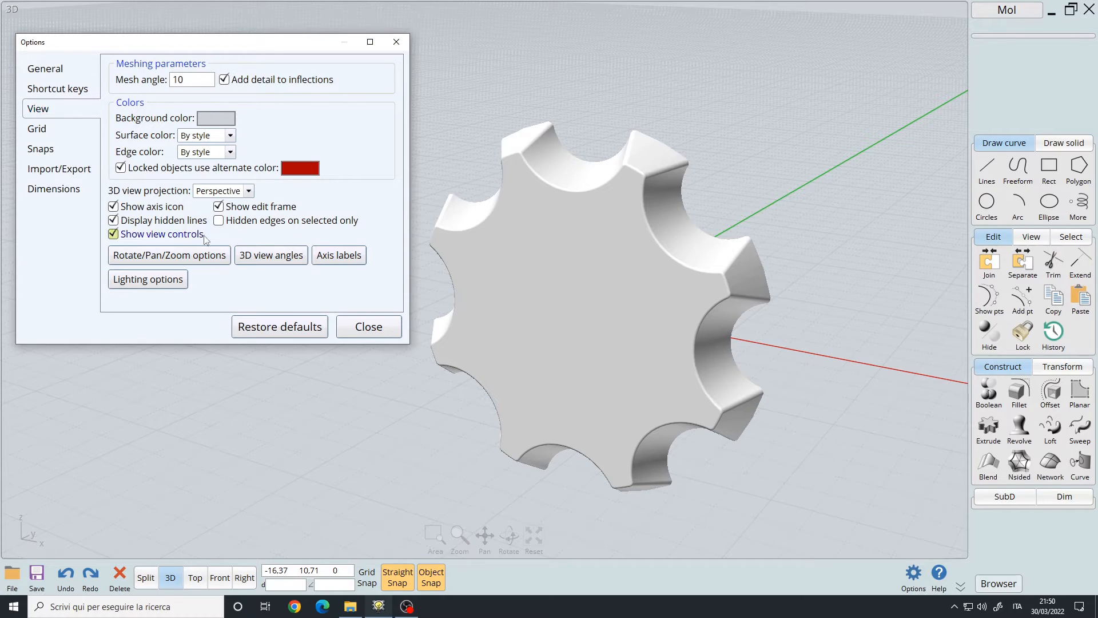
pyautogui.click(163, 286)
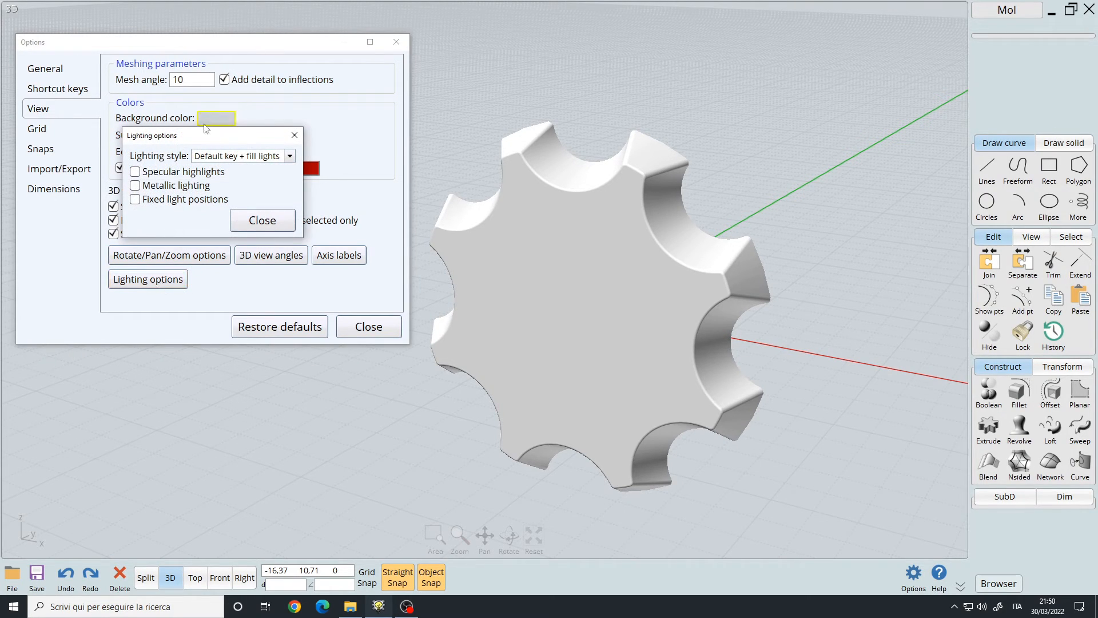
pyautogui.click(243, 157)
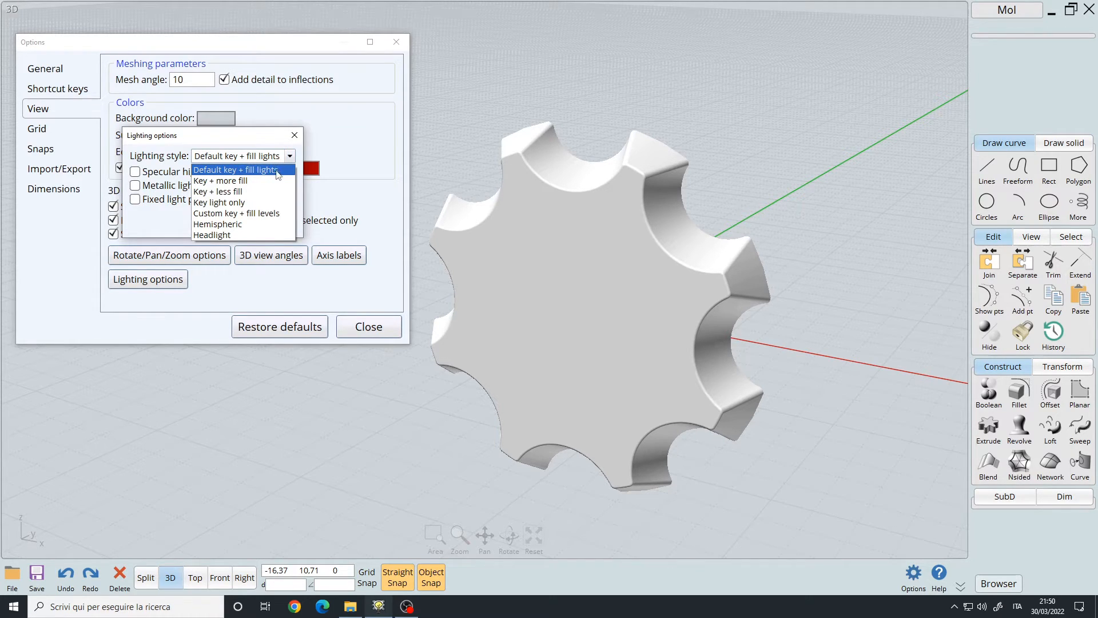
pyautogui.click(289, 158)
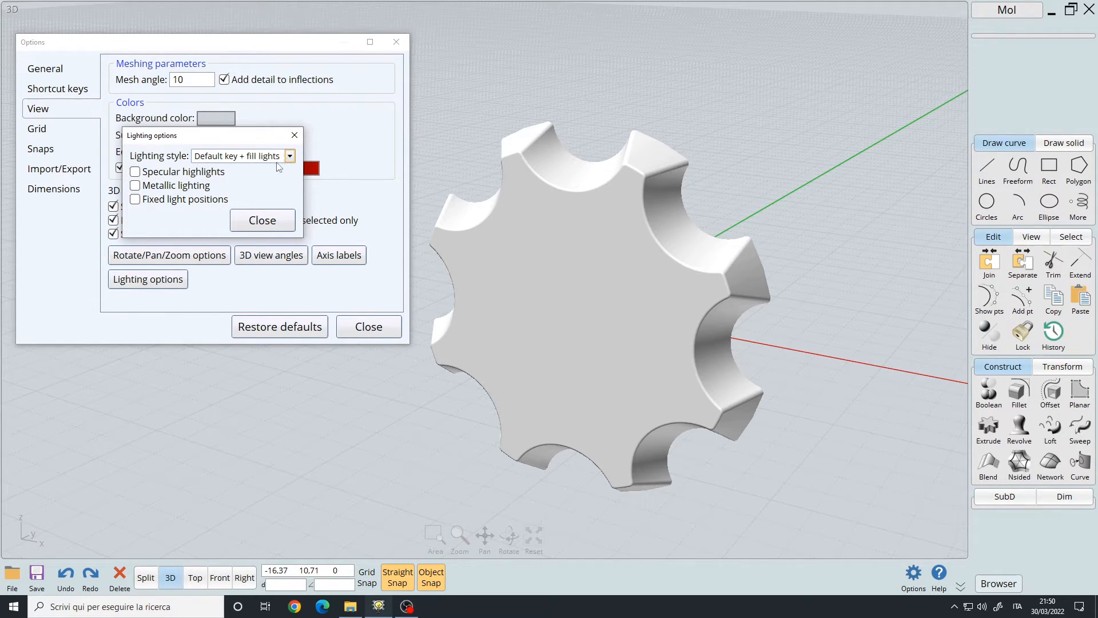
pyautogui.click(158, 173)
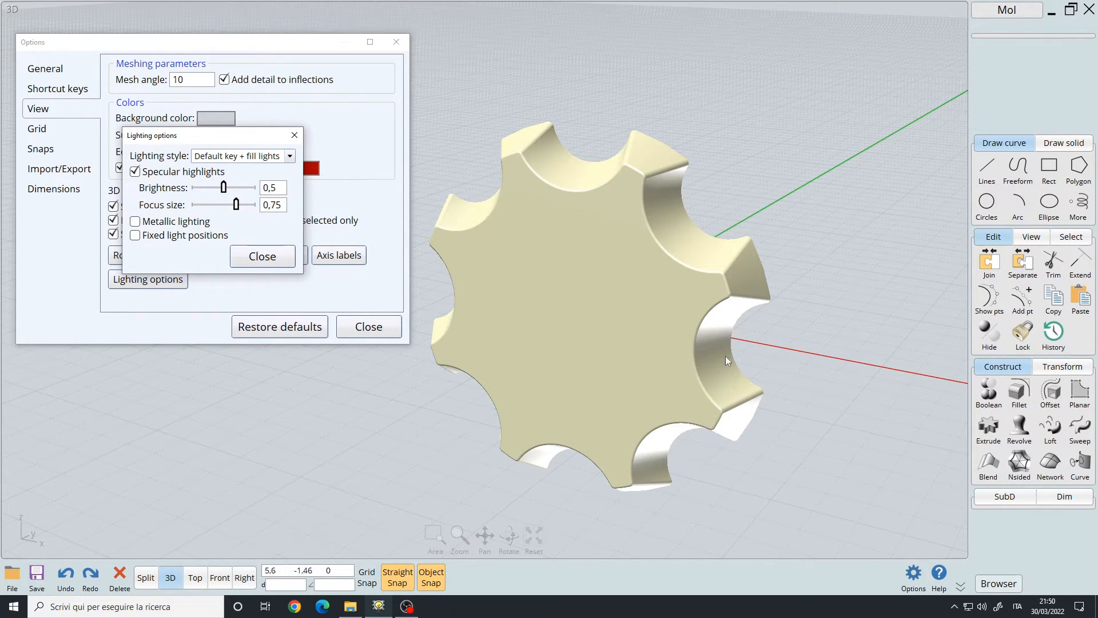
pyautogui.moveTo(727, 351); pyautogui.dragTo(658, 193, button='right')
pyautogui.moveTo(631, 292)
pyautogui.mouseDown(button='right')
pyautogui.moveTo(600, 286)
pyautogui.moveTo(708, 270)
pyautogui.moveTo(736, 260)
pyautogui.moveTo(737, 240)
pyautogui.moveTo(570, 260)
pyautogui.moveTo(598, 256)
pyautogui.moveTo(608, 270)
pyautogui.moveTo(561, 276)
pyautogui.moveTo(551, 309)
pyautogui.moveTo(519, 254)
pyautogui.moveTo(598, 243)
pyautogui.moveTo(661, 265)
pyautogui.moveTo(584, 274)
pyautogui.mouseUp(button='right')
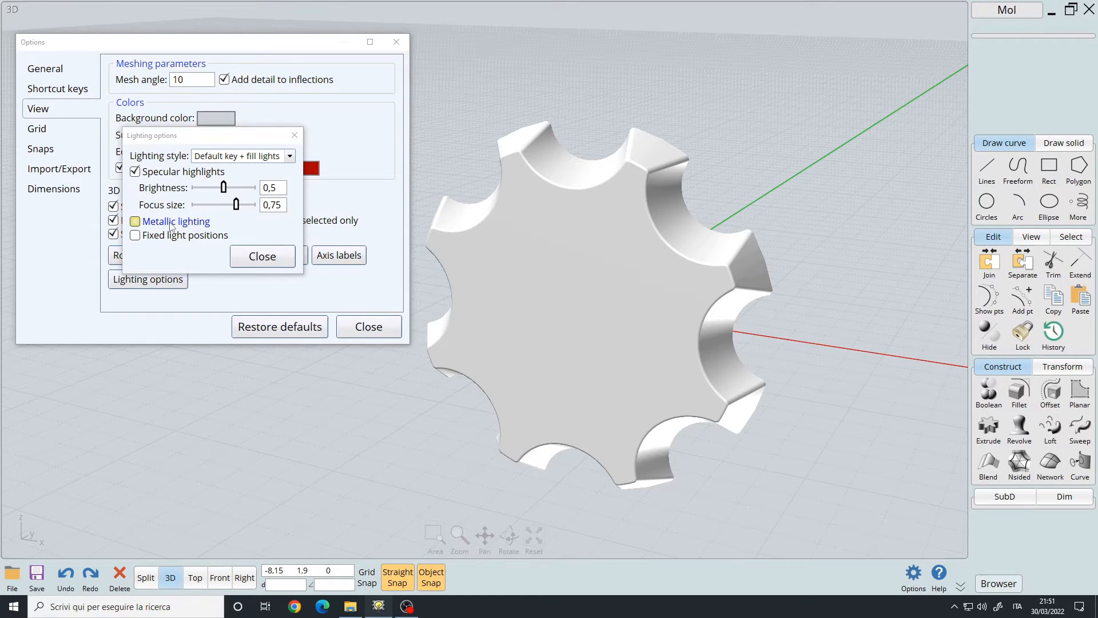
pyautogui.click(172, 226)
pyautogui.moveTo(675, 311); pyautogui.dragTo(789, 241, button='right')
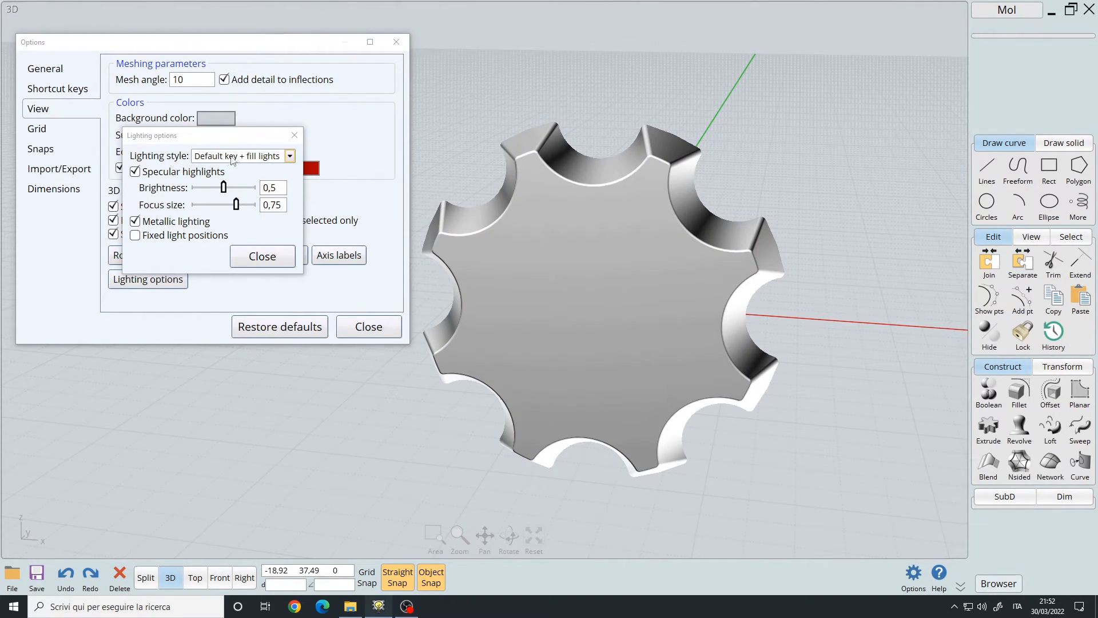
# Try the Key + more fill and Key + less fill lighting styles on the knob.
pyautogui.click(265, 158)
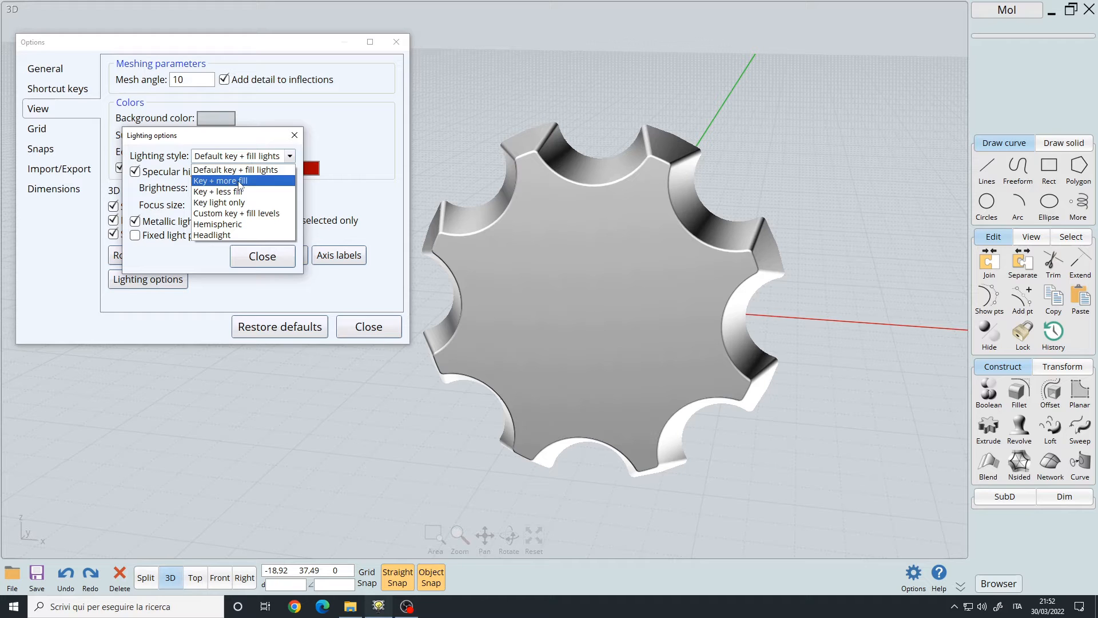
pyautogui.click(240, 182)
pyautogui.moveTo(884, 225); pyautogui.dragTo(795, 227, button='right')
pyautogui.click(240, 156)
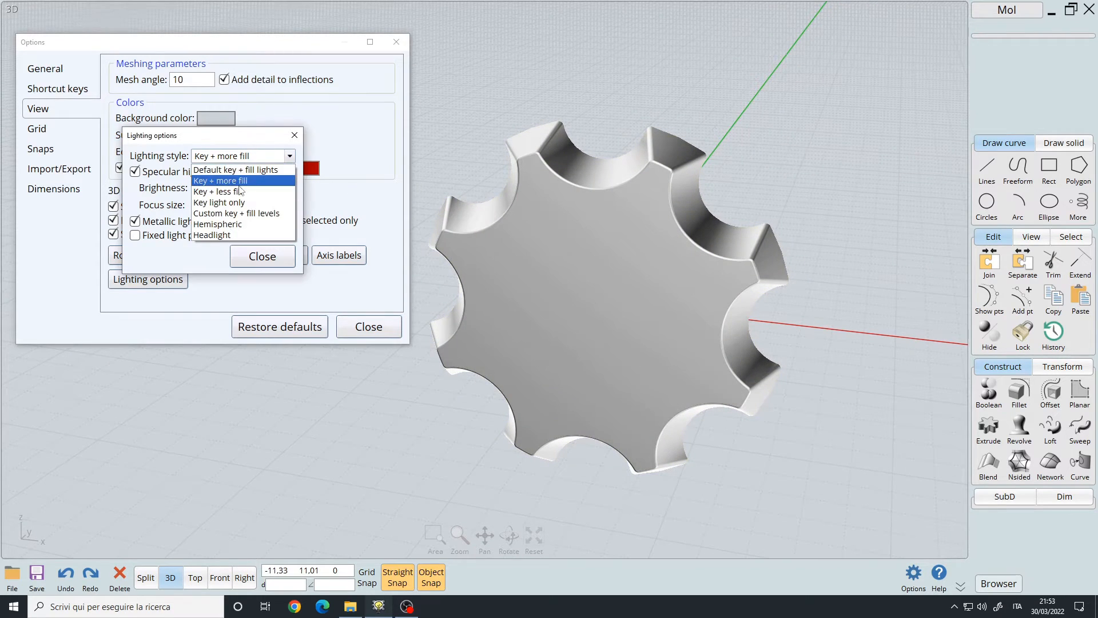
pyautogui.click(226, 192)
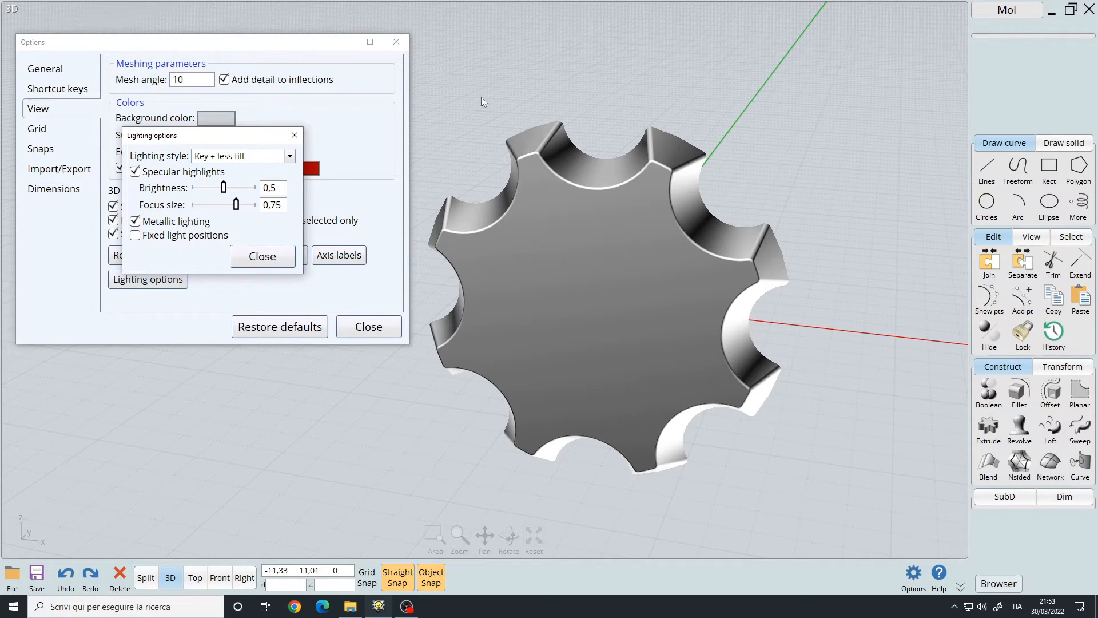
pyautogui.moveTo(791, 193)
pyautogui.mouseDown(button='right')
pyautogui.moveTo(859, 180)
pyautogui.moveTo(860, 191)
pyautogui.moveTo(778, 191)
pyautogui.mouseUp(button='right')
# Try the Key light only style and Custom key + fill levels, varying the key and fill light levels.
pyautogui.click(260, 156)
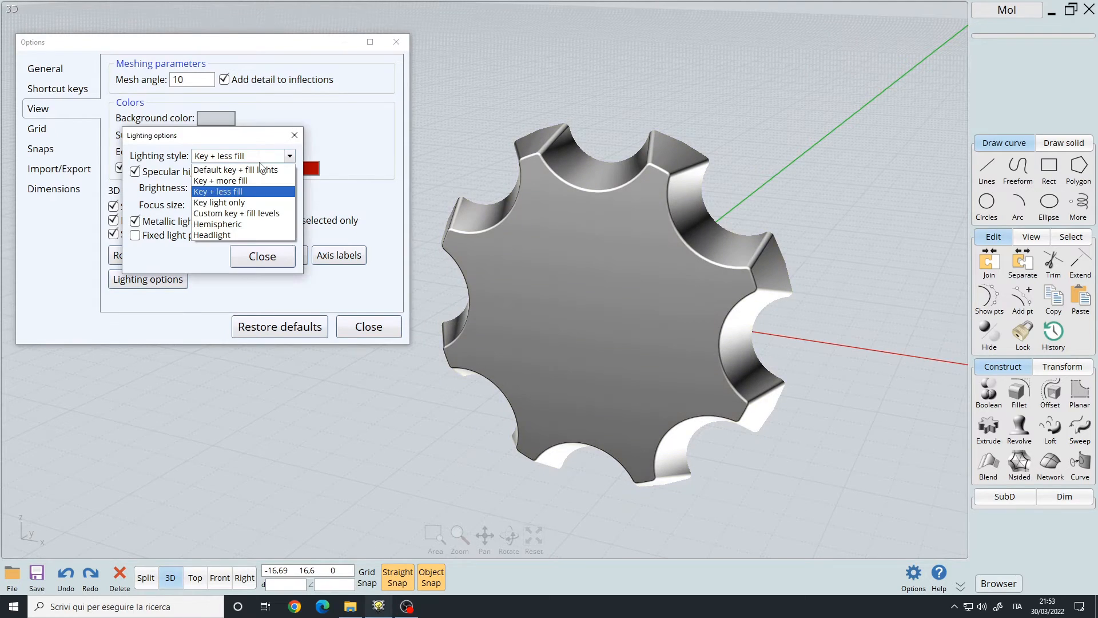
pyautogui.click(239, 203)
pyautogui.click(271, 157)
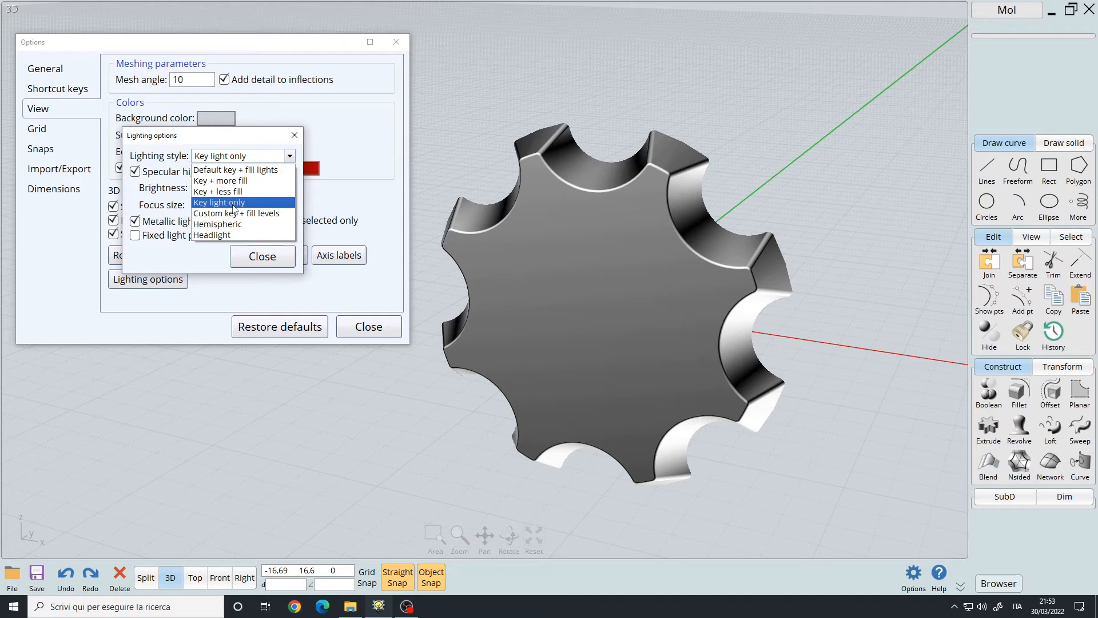
pyautogui.click(235, 213)
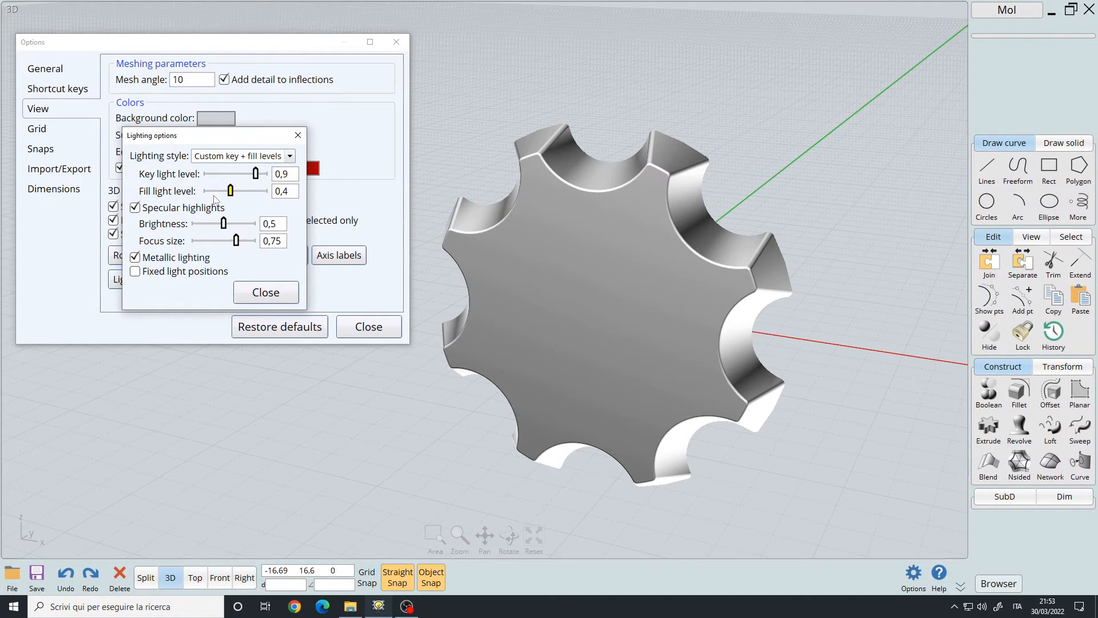
pyautogui.moveTo(264, 174); pyautogui.dragTo(227, 179)
pyautogui.moveTo(216, 177)
pyautogui.mouseDown()
pyautogui.moveTo(263, 178)
pyautogui.moveTo(207, 193)
pyautogui.moveTo(235, 192)
pyautogui.mouseUp()
pyautogui.click(289, 157)
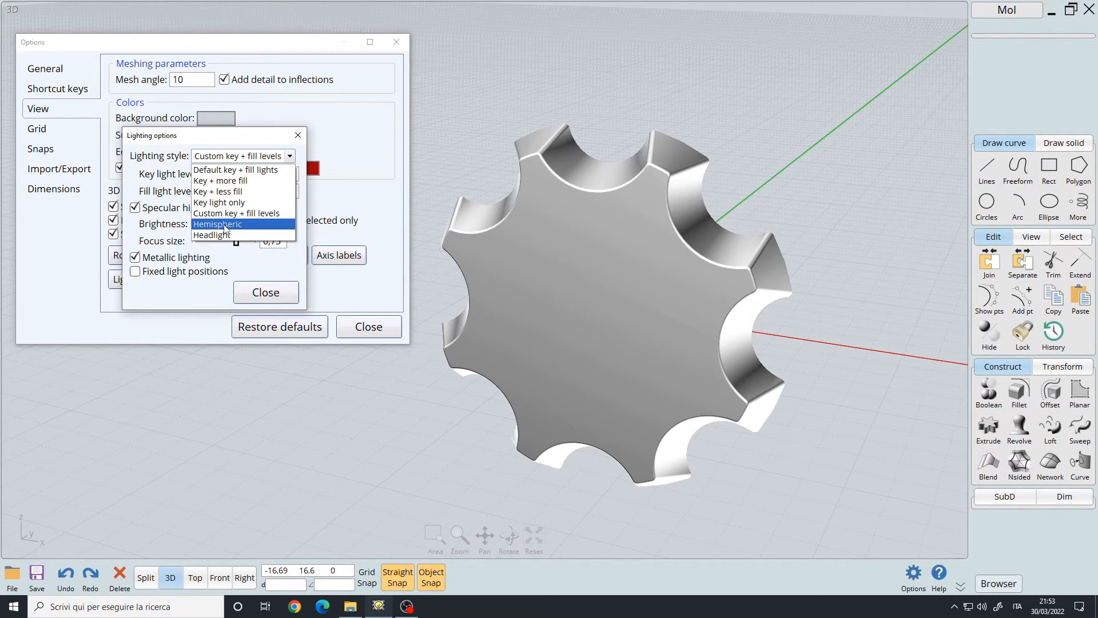
# Try the Hemispheric lighting style and set the specular highlight brightness to 0,48.
pyautogui.click(217, 227)
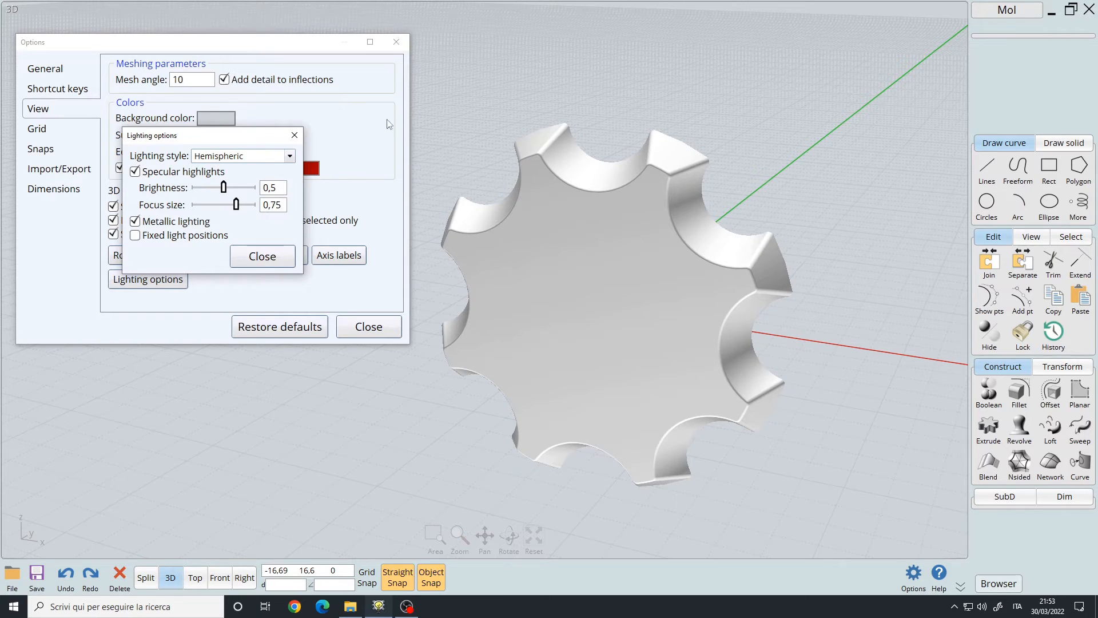
pyautogui.moveTo(817, 149); pyautogui.dragTo(821, 180, button='right')
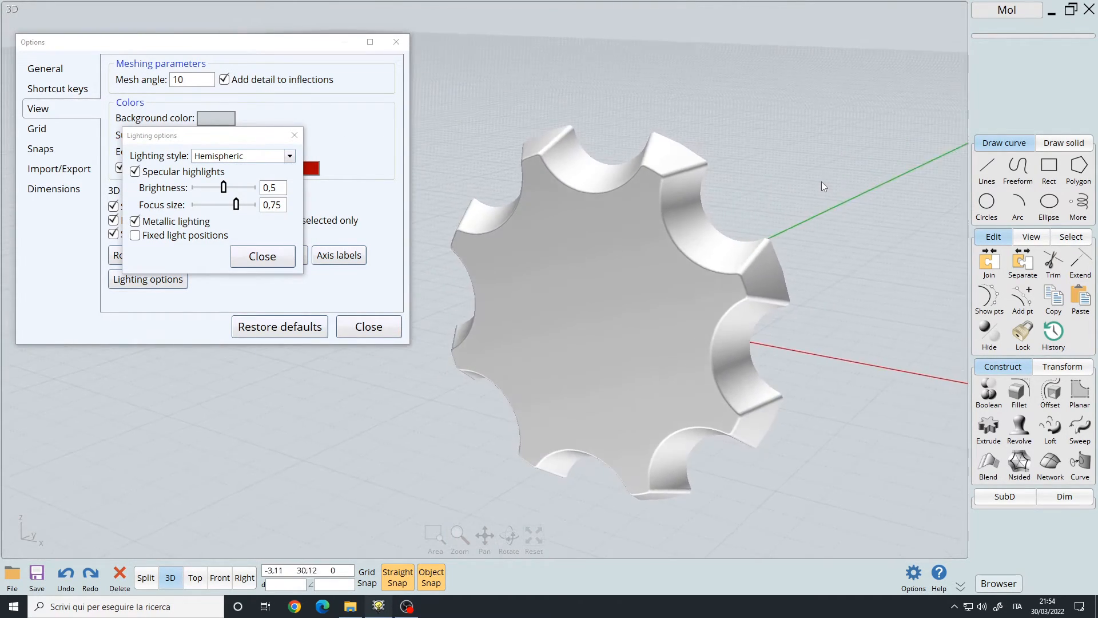
pyautogui.moveTo(223, 187); pyautogui.dragTo(223, 190)
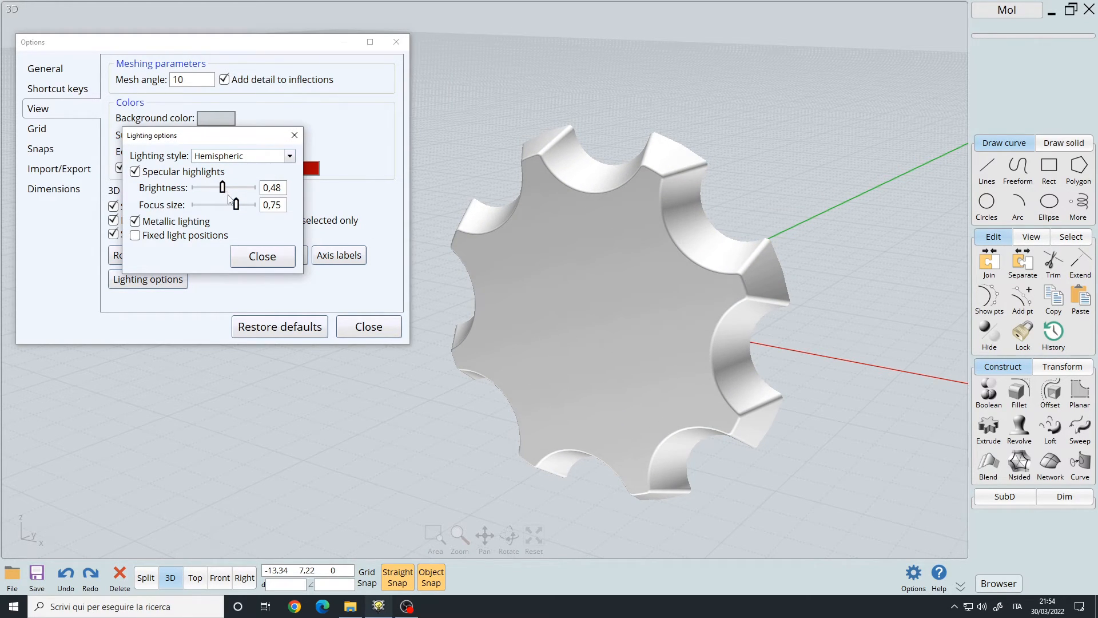
pyautogui.moveTo(682, 225)
pyautogui.mouseDown(button='right')
pyautogui.moveTo(774, 211)
pyautogui.moveTo(675, 218)
pyautogui.moveTo(685, 213)
pyautogui.moveTo(673, 206)
pyautogui.moveTo(804, 204)
pyautogui.moveTo(757, 212)
pyautogui.moveTo(828, 214)
pyautogui.moveTo(692, 225)
pyautogui.mouseUp(button='right')
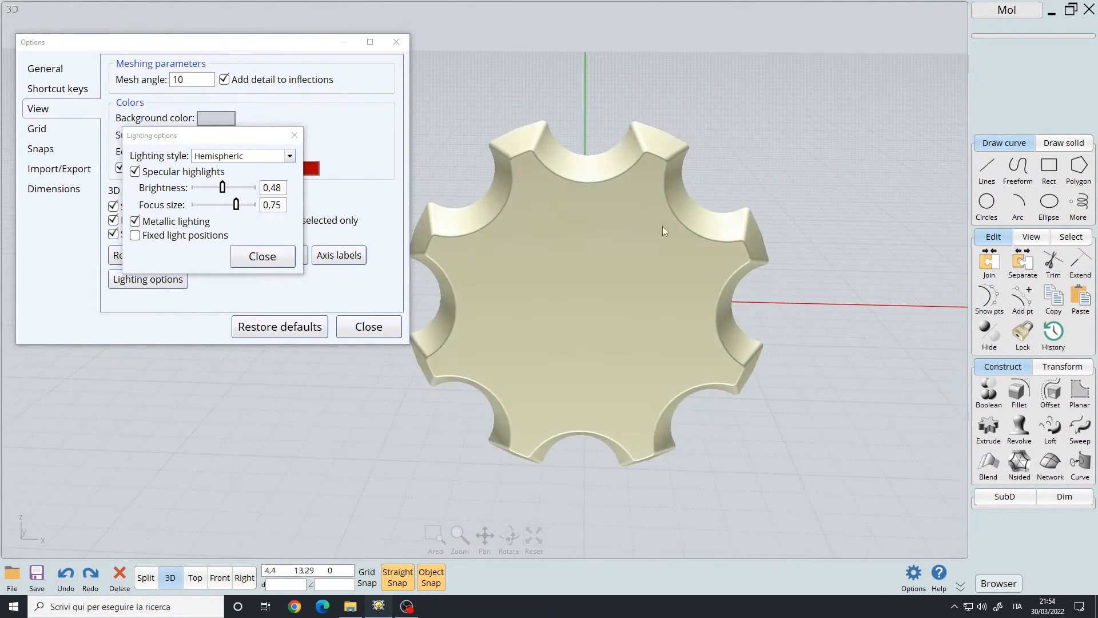
pyautogui.moveTo(770, 157); pyautogui.dragTo(726, 166, button='right')
# Try the Headlight lighting style on the knob and view it from another angle.
pyautogui.click(290, 154)
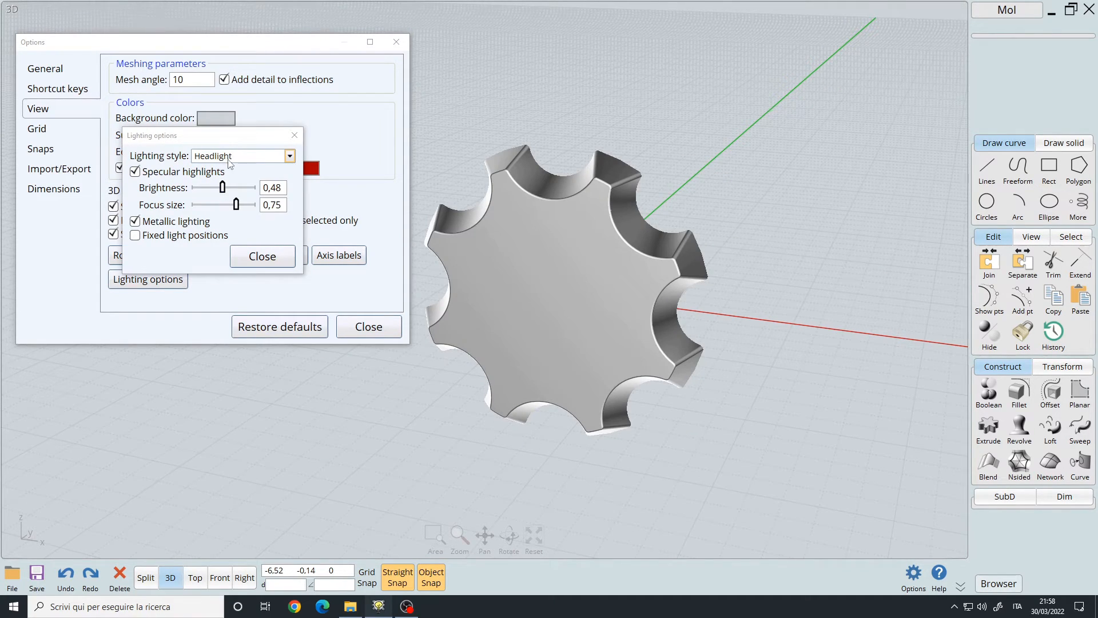
pyautogui.click(228, 163)
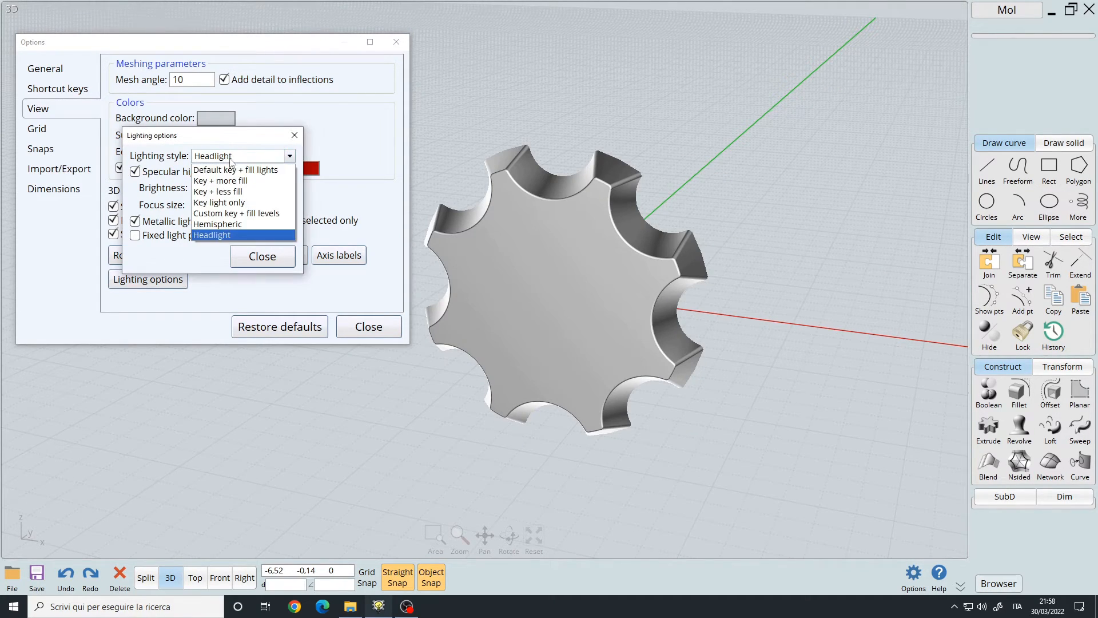
pyautogui.click(228, 239)
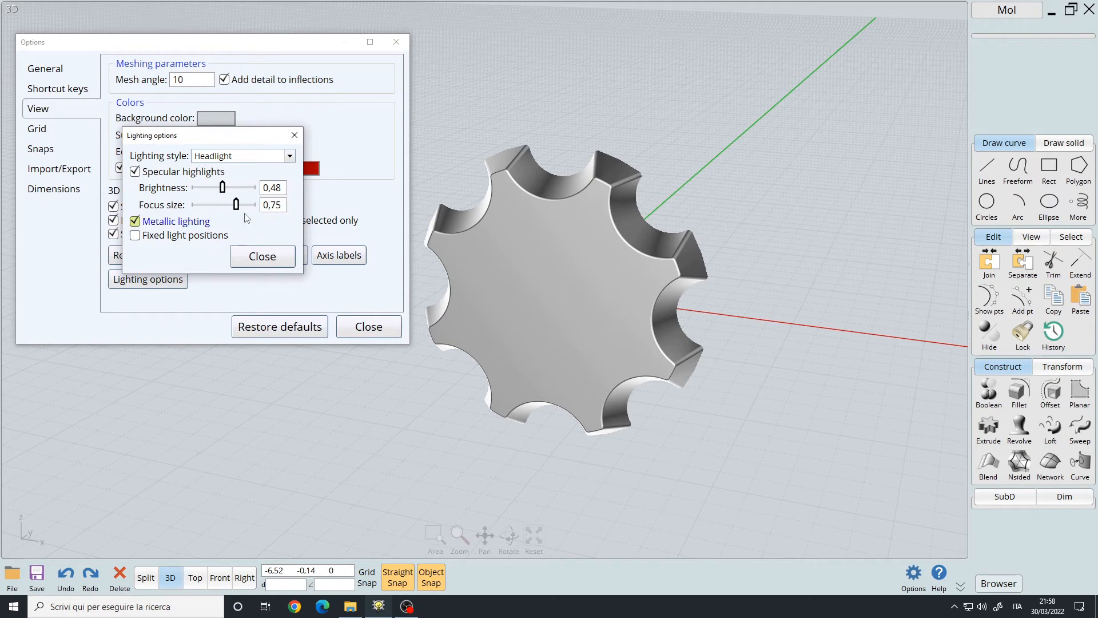
pyautogui.moveTo(724, 199)
pyautogui.mouseDown(button='right')
pyautogui.moveTo(745, 177)
pyautogui.moveTo(474, 199)
pyautogui.moveTo(743, 203)
pyautogui.moveTo(664, 183)
pyautogui.mouseUp(button='right')
# Compare Key + more fill with Default key + fill lights and settle on the default lighting style.
pyautogui.click(290, 155)
pyautogui.click(229, 169)
pyautogui.click(289, 155)
pyautogui.click(252, 179)
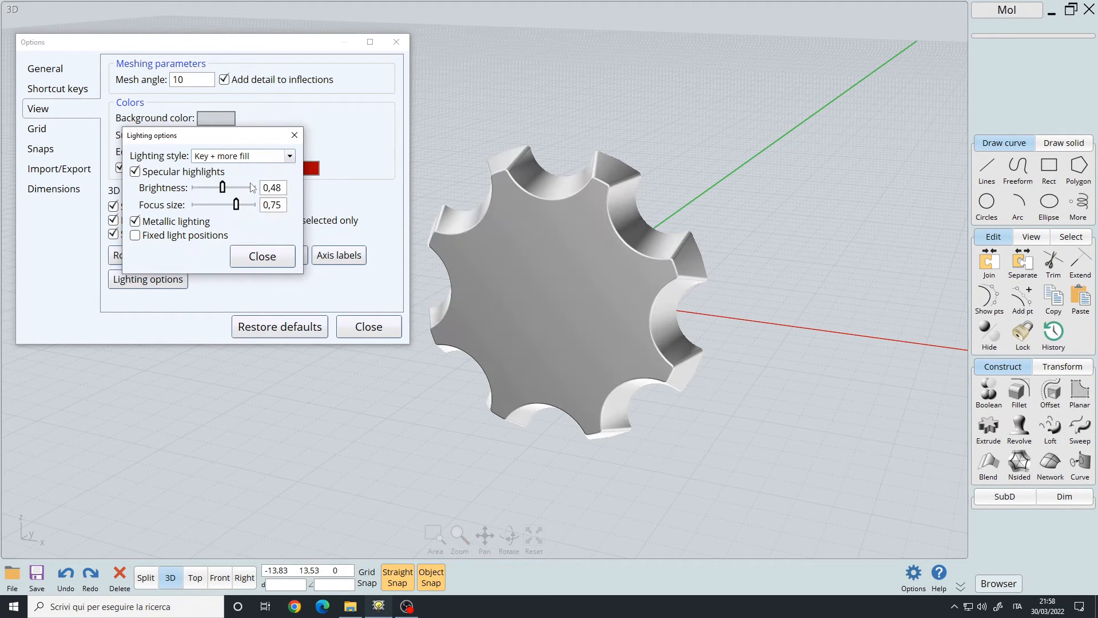
pyautogui.click(262, 167)
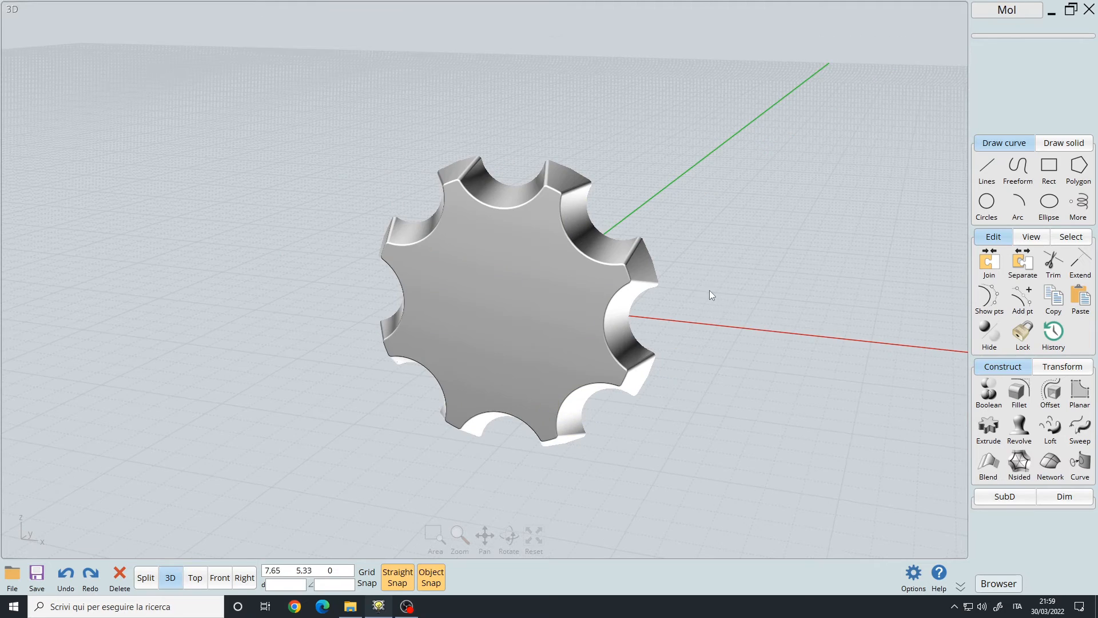
# Search Windows for "catt" to start the screen capture tool and capture the whole 3D viewport showing the knob.
pyautogui.moveTo(709, 290); pyautogui.dragTo(664, 314, button='right')
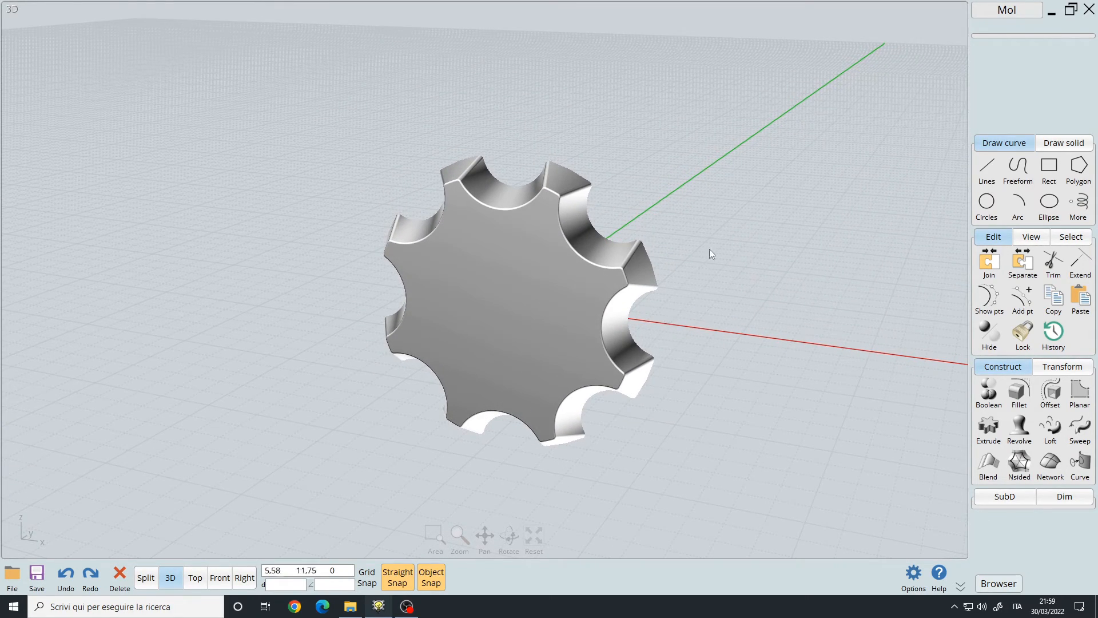
pyautogui.click(623, 321)
pyautogui.click(747, 296)
pyautogui.moveTo(747, 296); pyautogui.dragTo(698, 305, button='right')
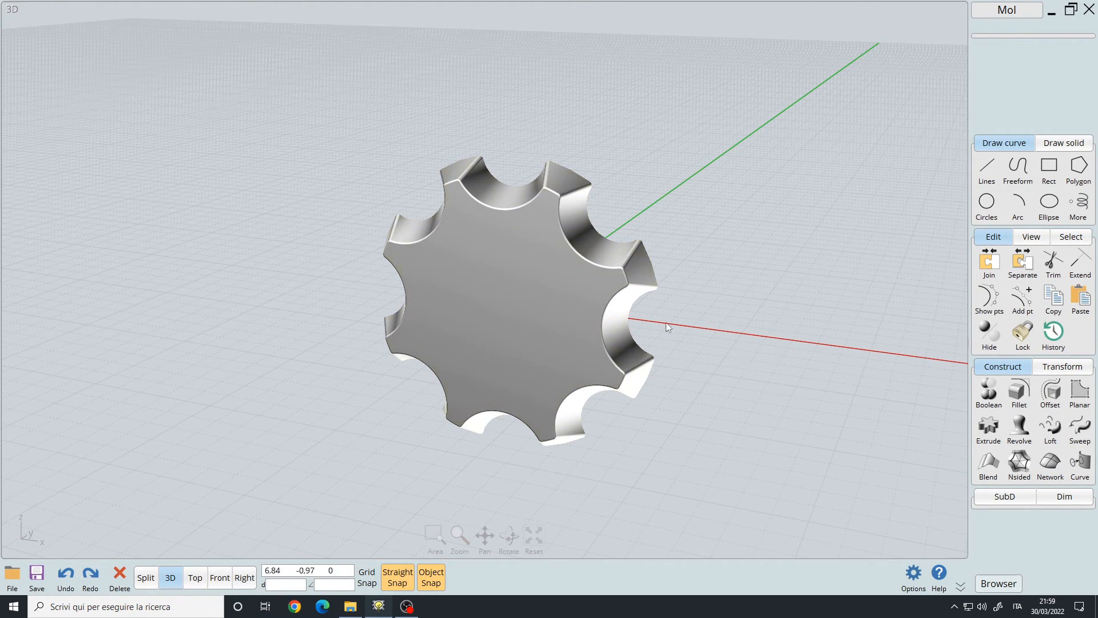
pyautogui.click(153, 602)
pyautogui.write('catt')
pyautogui.click(141, 298)
pyautogui.click(678, 353)
pyautogui.moveTo(1, 2); pyautogui.dragTo(972, 566)
pyautogui.scroll(-4, 544, 303)
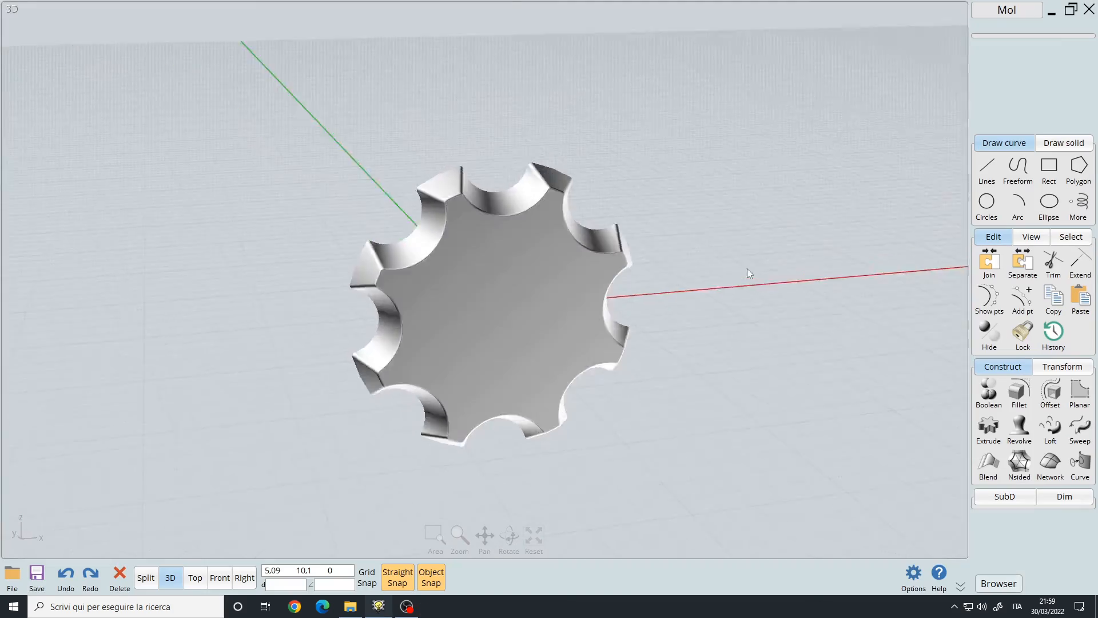
pyautogui.moveTo(747, 269)
pyautogui.mouseDown(button='right')
pyautogui.moveTo(660, 272)
pyautogui.moveTo(688, 297)
pyautogui.moveTo(650, 311)
pyautogui.moveTo(729, 281)
pyautogui.moveTo(692, 289)
pyautogui.moveTo(745, 296)
pyautogui.moveTo(717, 293)
pyautogui.mouseUp(button='right')
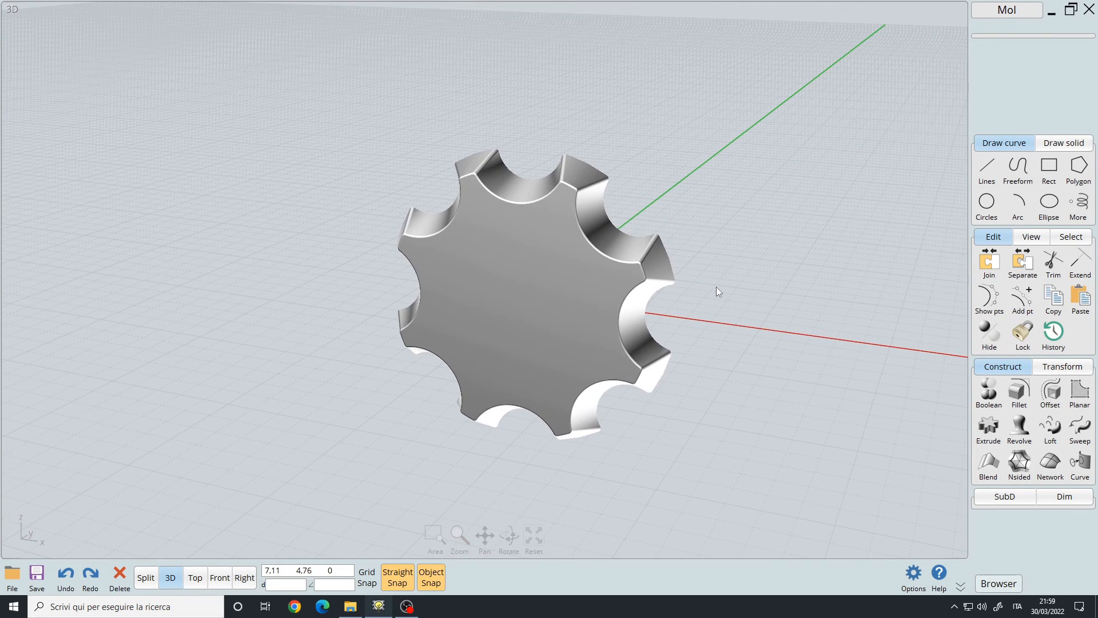